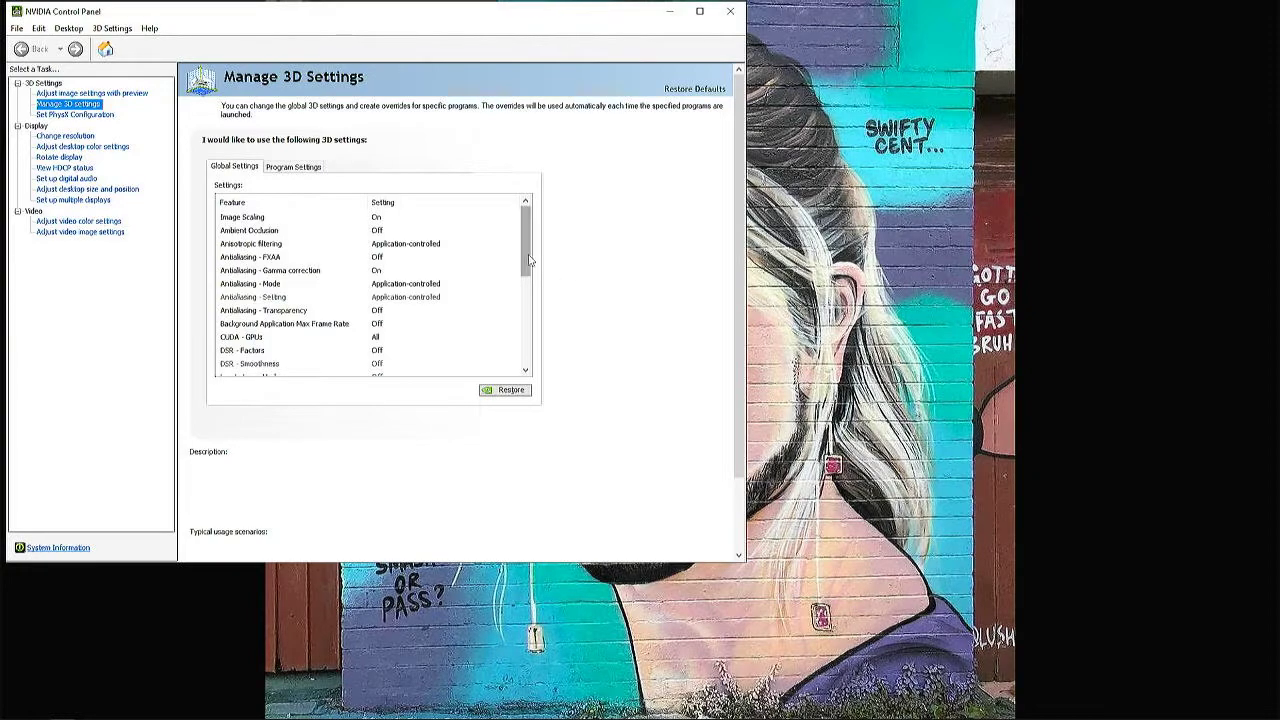
Turn on the Image Scaling overlay indicator with sharpening kept at 100% and confirm
{"action": "mouse_move", "coordinate": [491, 221]}
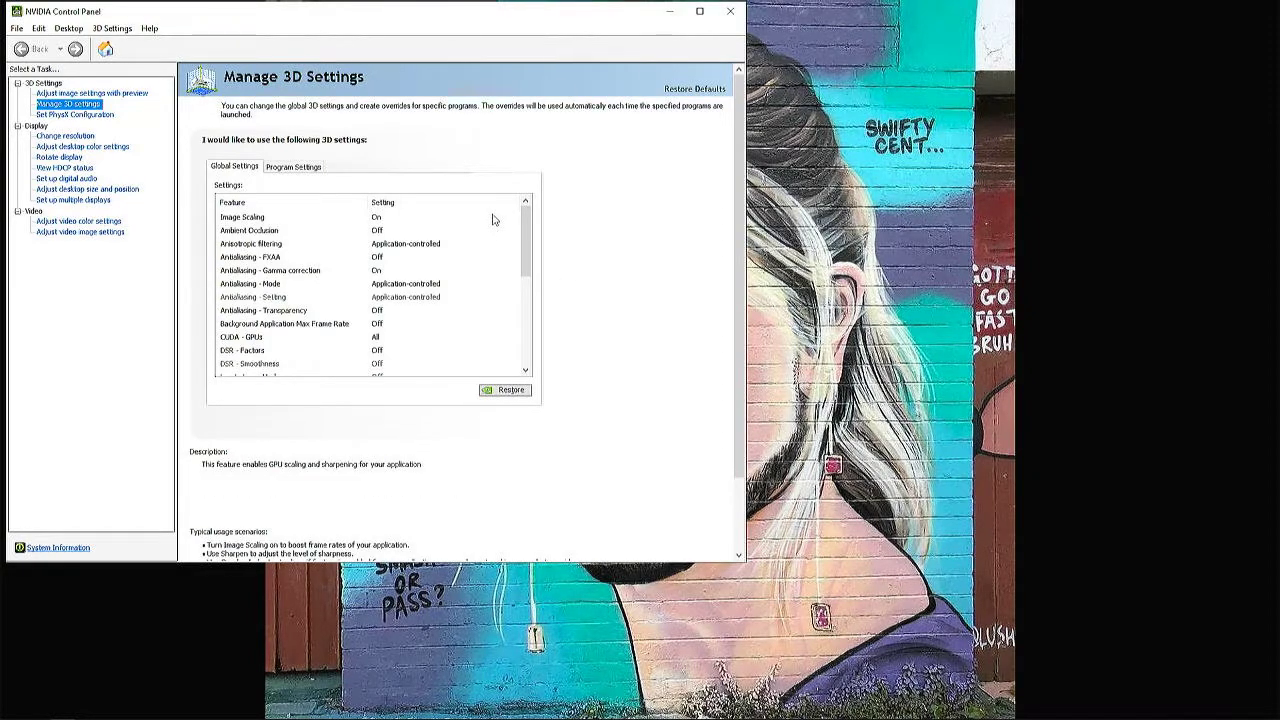
{"action": "left_click", "coordinate": [492, 219]}
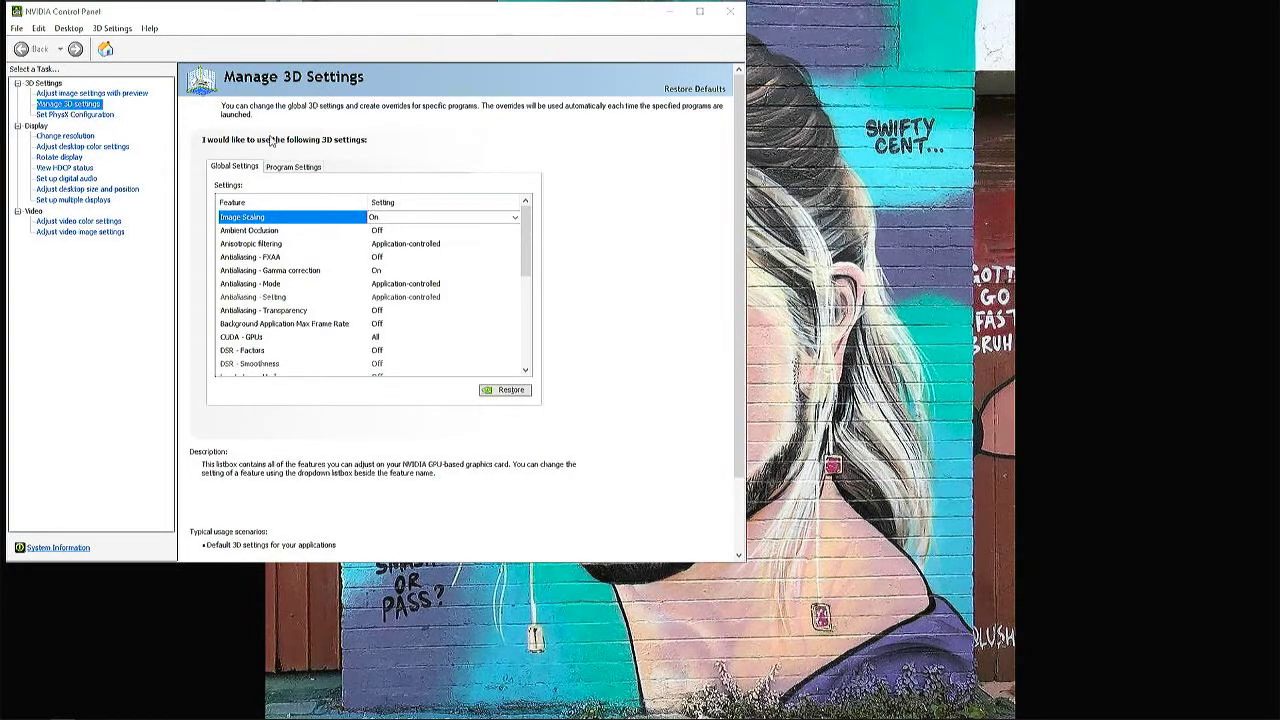
{"action": "right_click", "coordinate": [819, 208]}
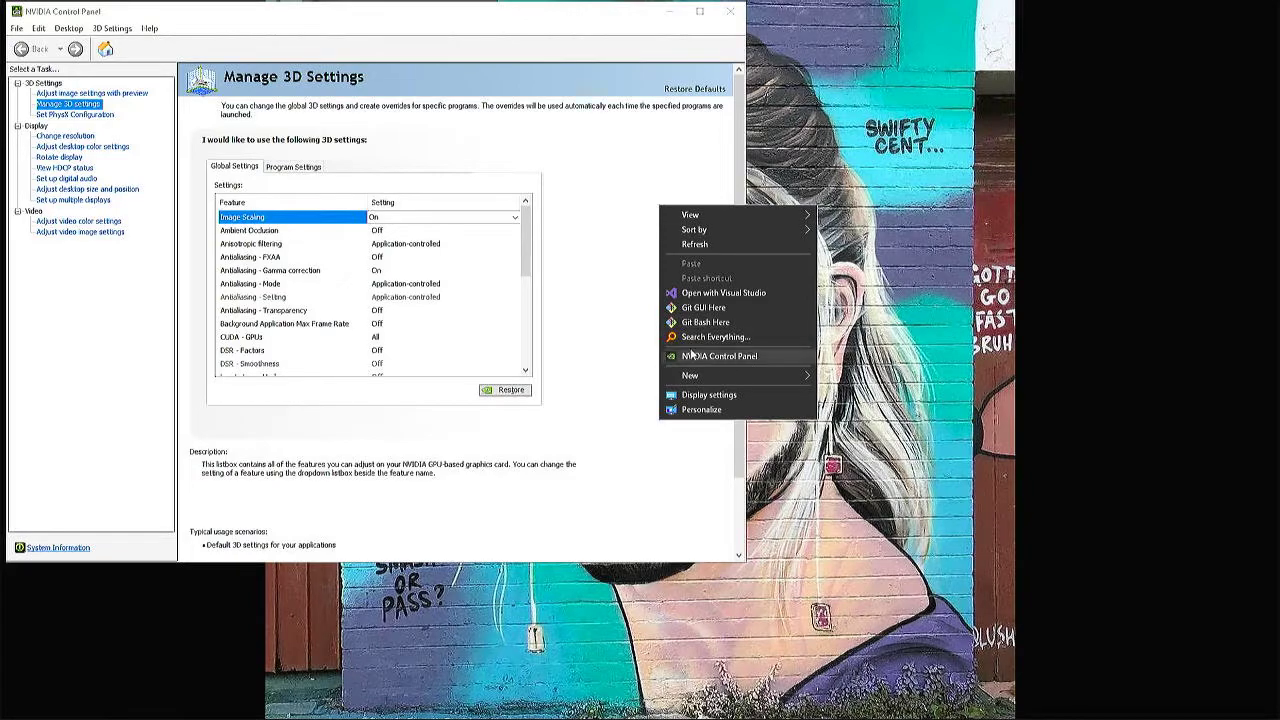
{"action": "left_click", "coordinate": [567, 177]}
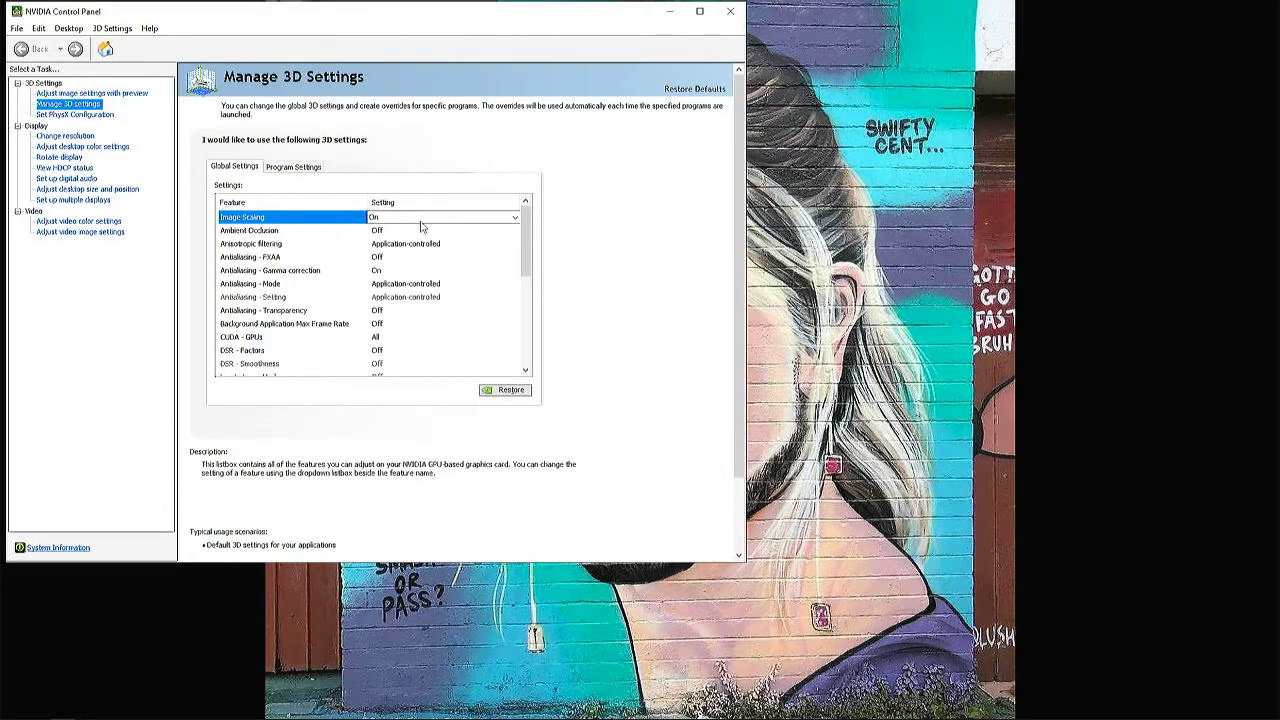
{"action": "left_click", "coordinate": [469, 218]}
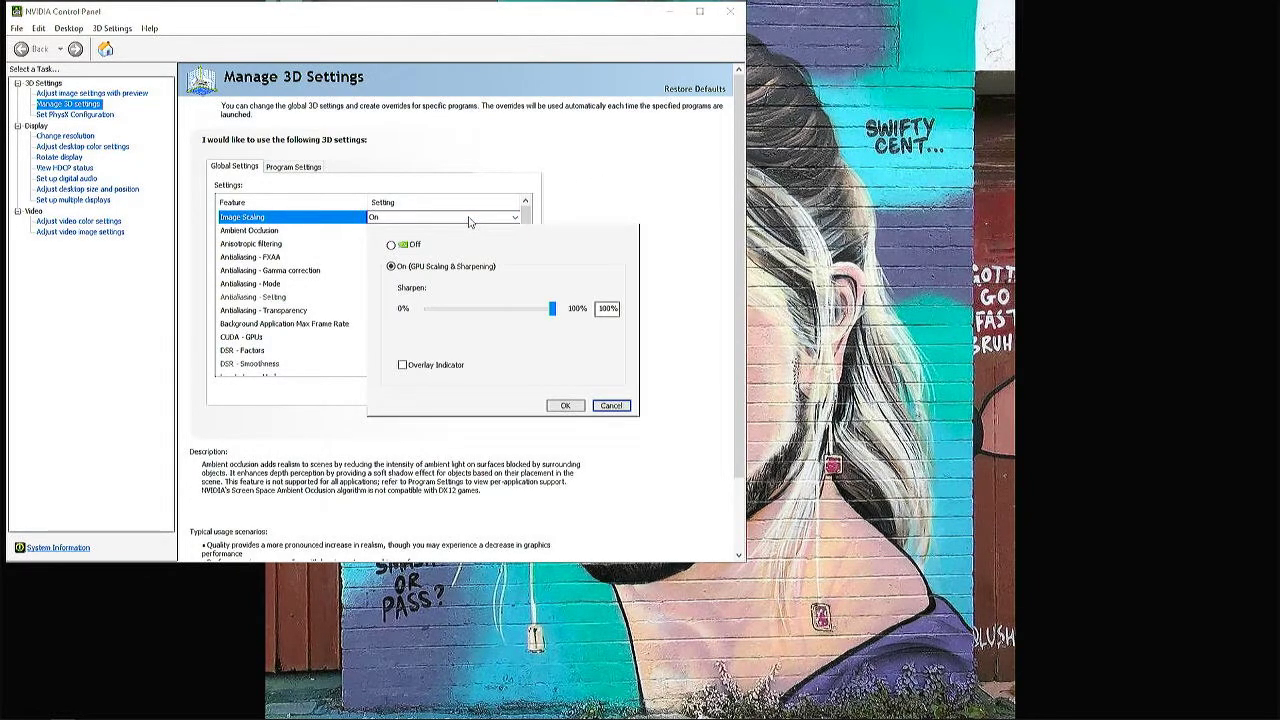
{"action": "left_click", "coordinate": [469, 218]}
{"action": "left_click", "coordinate": [445, 220]}
{"action": "left_click", "coordinate": [403, 366]}
{"action": "left_click", "coordinate": [565, 405]}
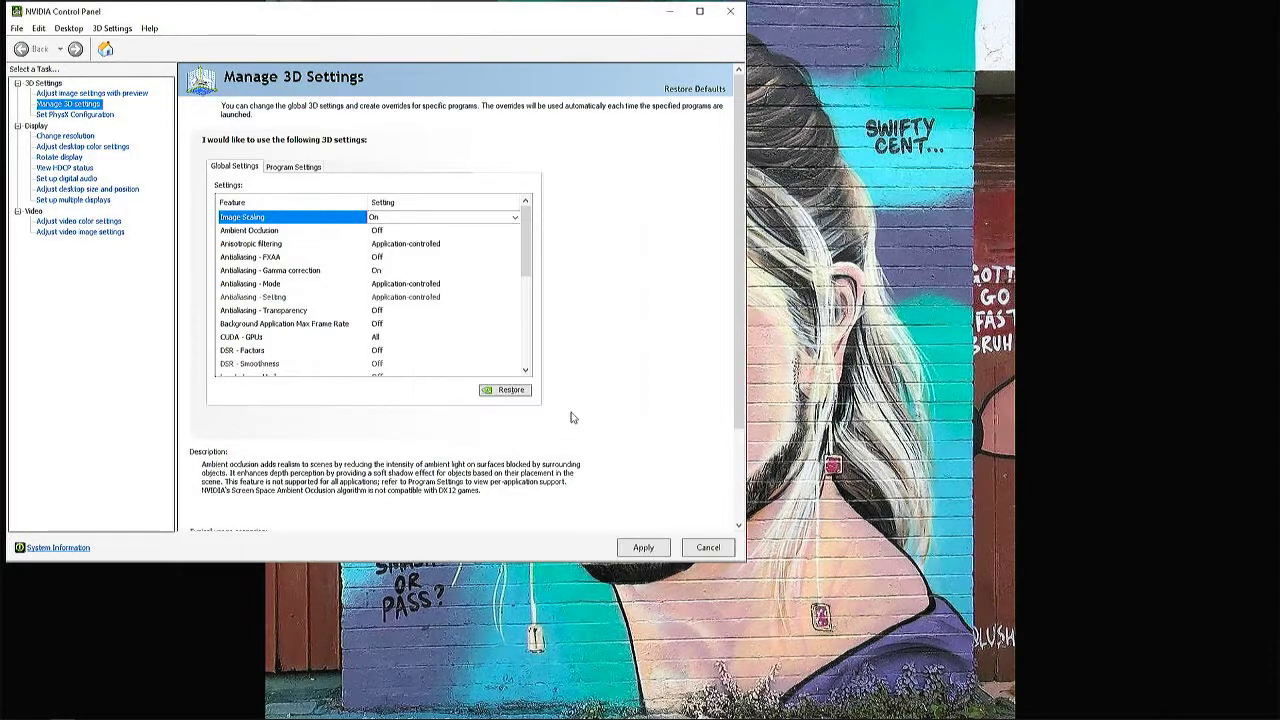
Apply the global 3D settings and reopen Image Scaling, showing On, 100% sharpen and overlay enabled
{"action": "left_click", "coordinate": [643, 548]}
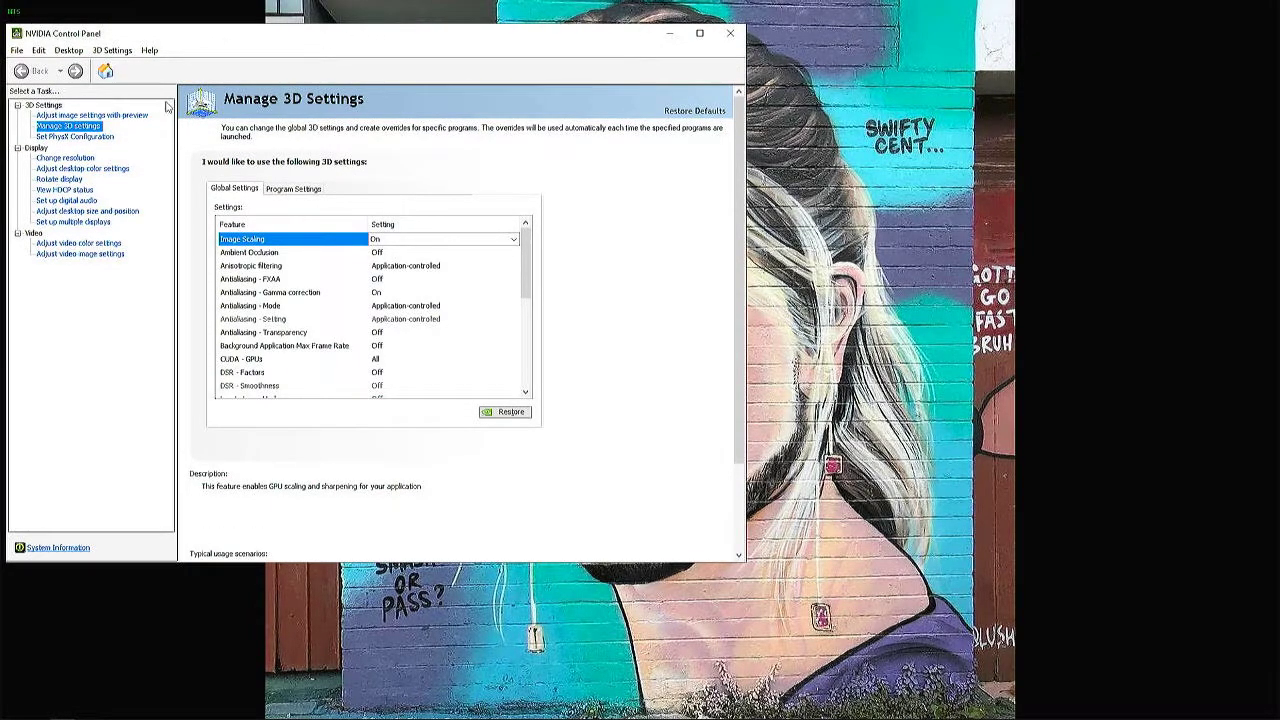
{"action": "left_click", "coordinate": [465, 242]}
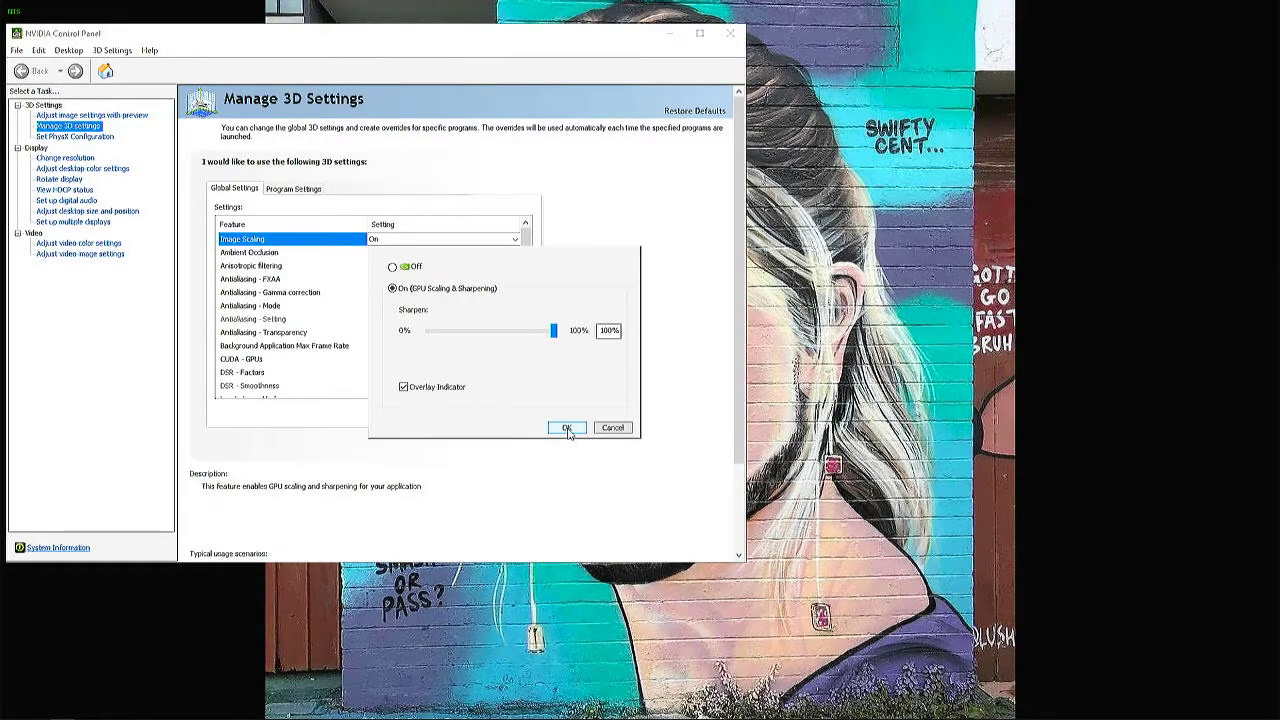
Close the Image Scaling popup and go to the Display > Change resolution page
{"action": "left_click", "coordinate": [567, 427]}
{"action": "left_click", "coordinate": [567, 429]}
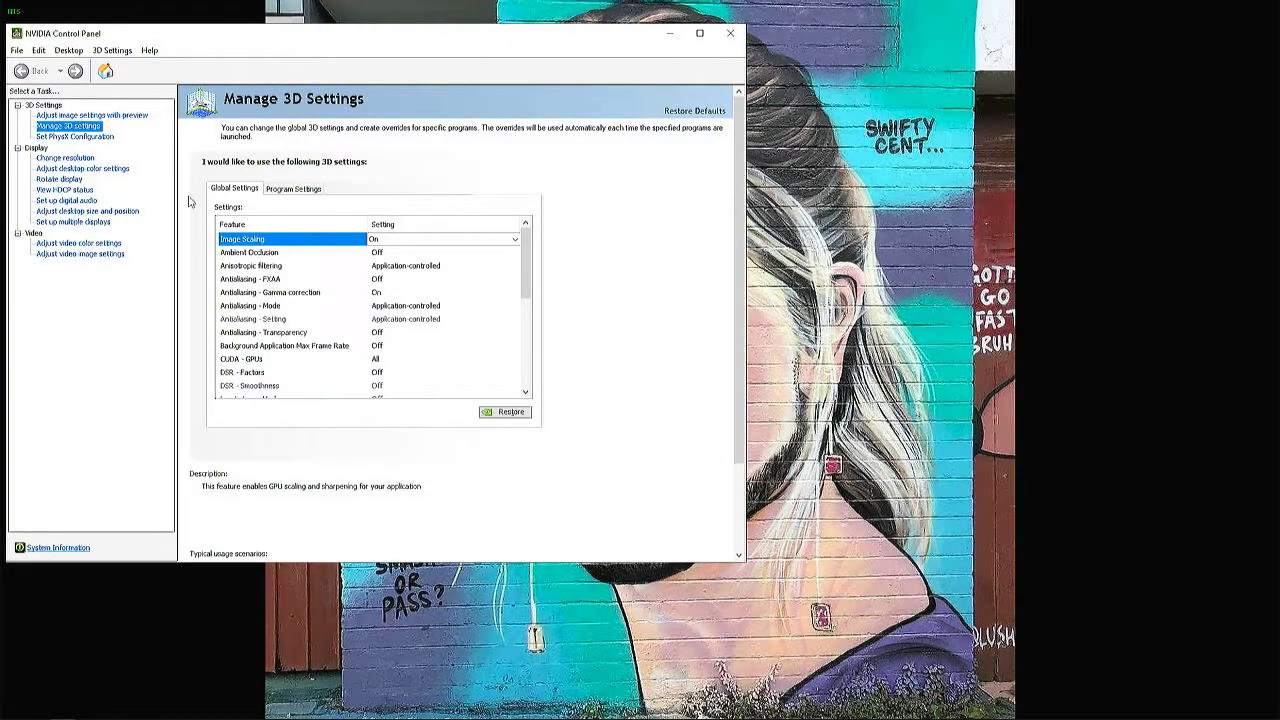
{"action": "left_click", "coordinate": [66, 158]}
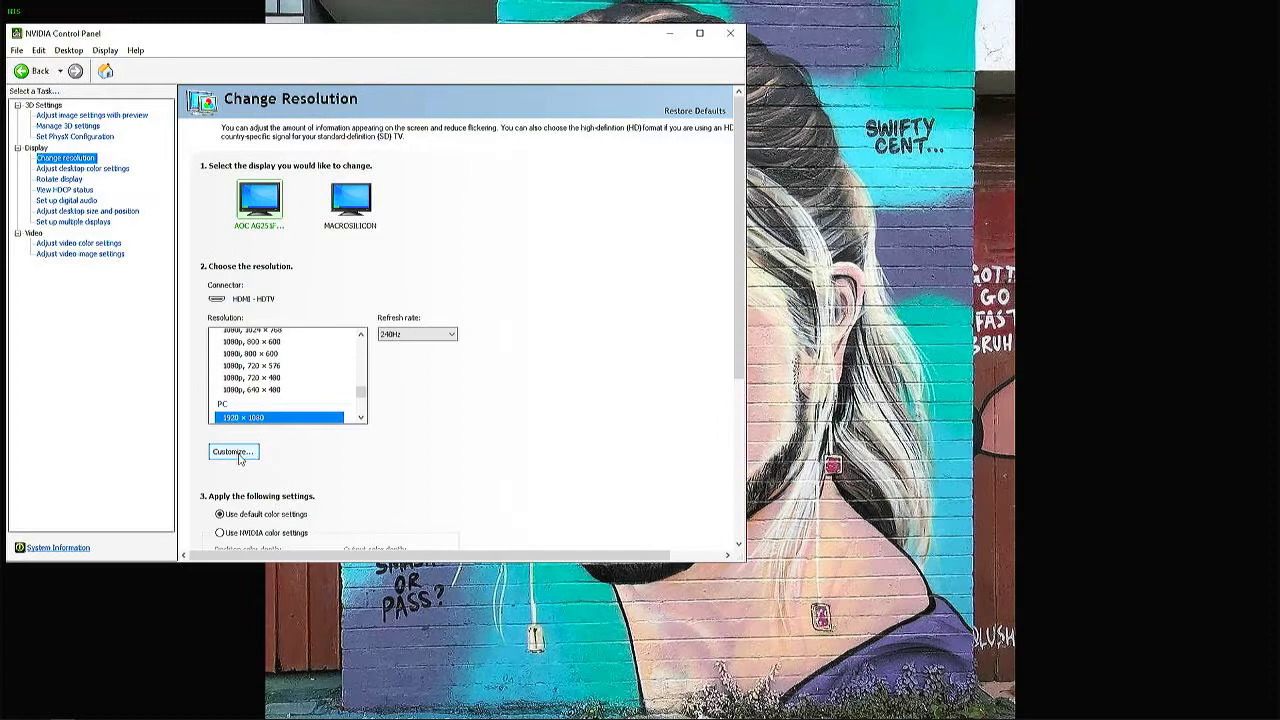
Open the Customize dialog listing the existing custom 240Hz resolutions
{"action": "left_click", "coordinate": [234, 452]}
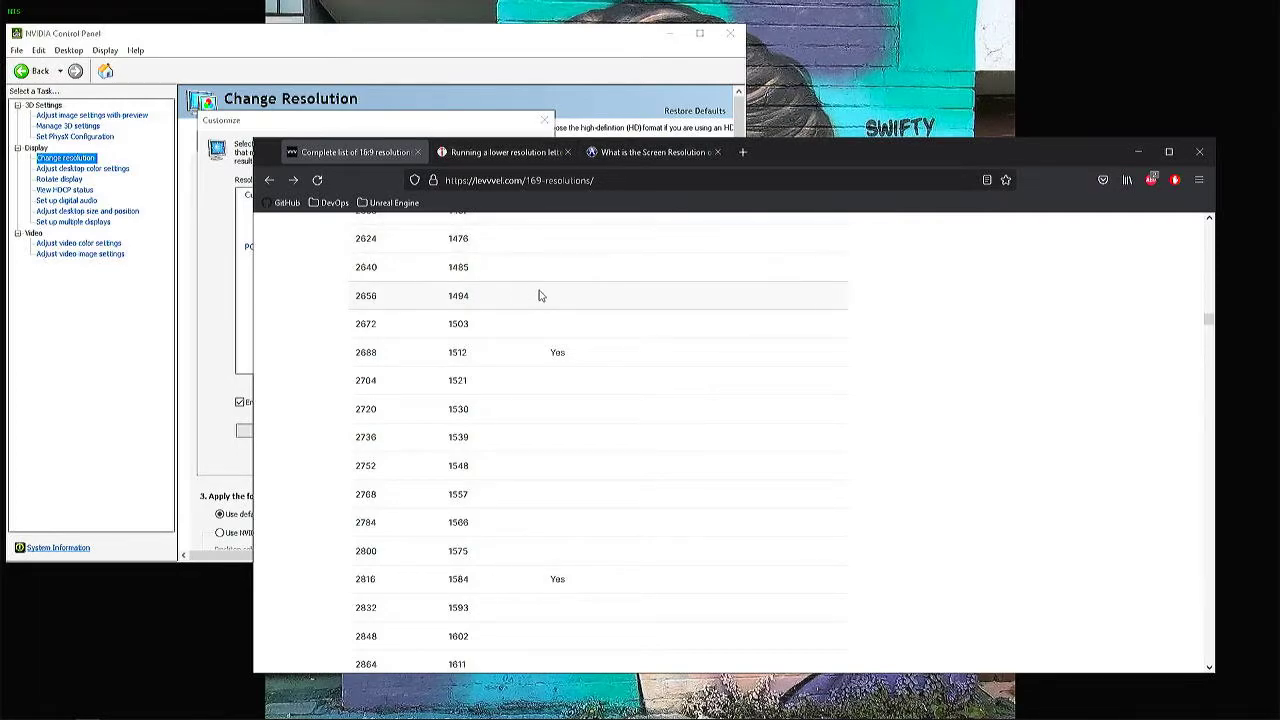
Scroll the 16:9 resolutions table to the rows for widths 1408 through 1648
{"action": "scroll", "coordinate": [560, 300], "scroll_direction": "up", "scroll_amount": 2}
{"action": "scroll", "coordinate": [560, 303], "scroll_direction": "up", "scroll_amount": 6}
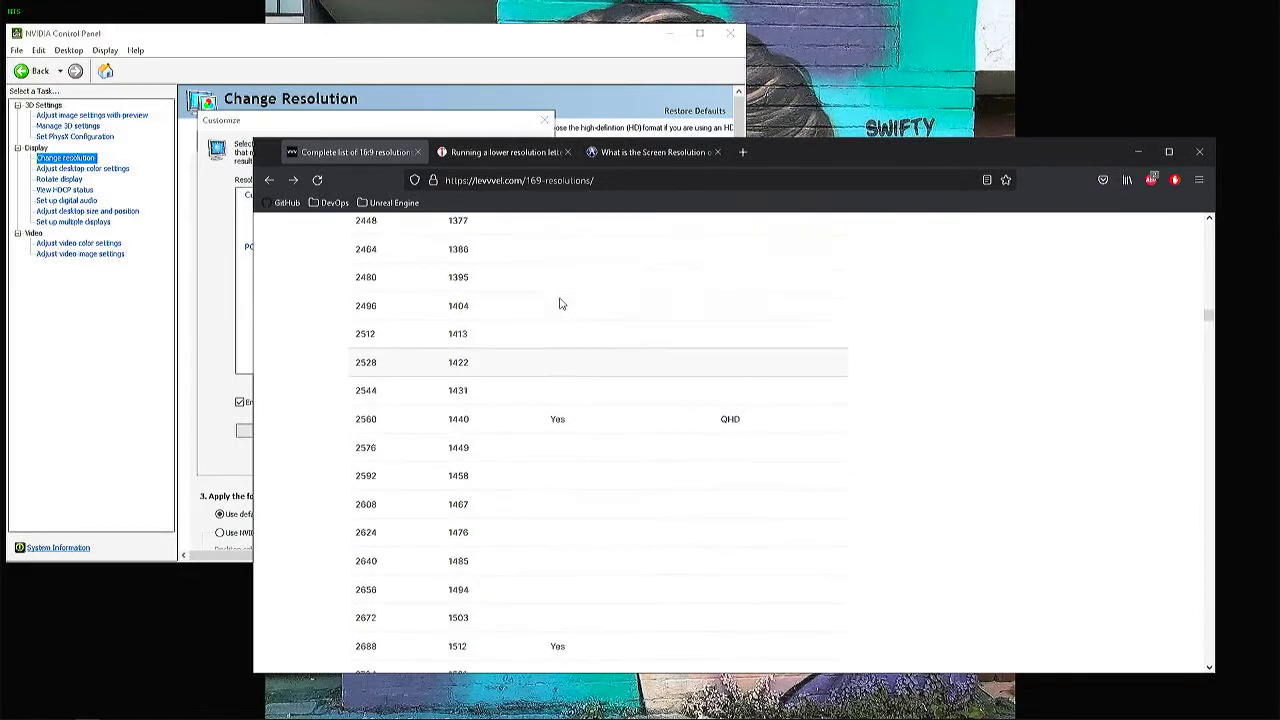
{"action": "scroll", "coordinate": [560, 303], "scroll_direction": "up", "scroll_amount": 3}
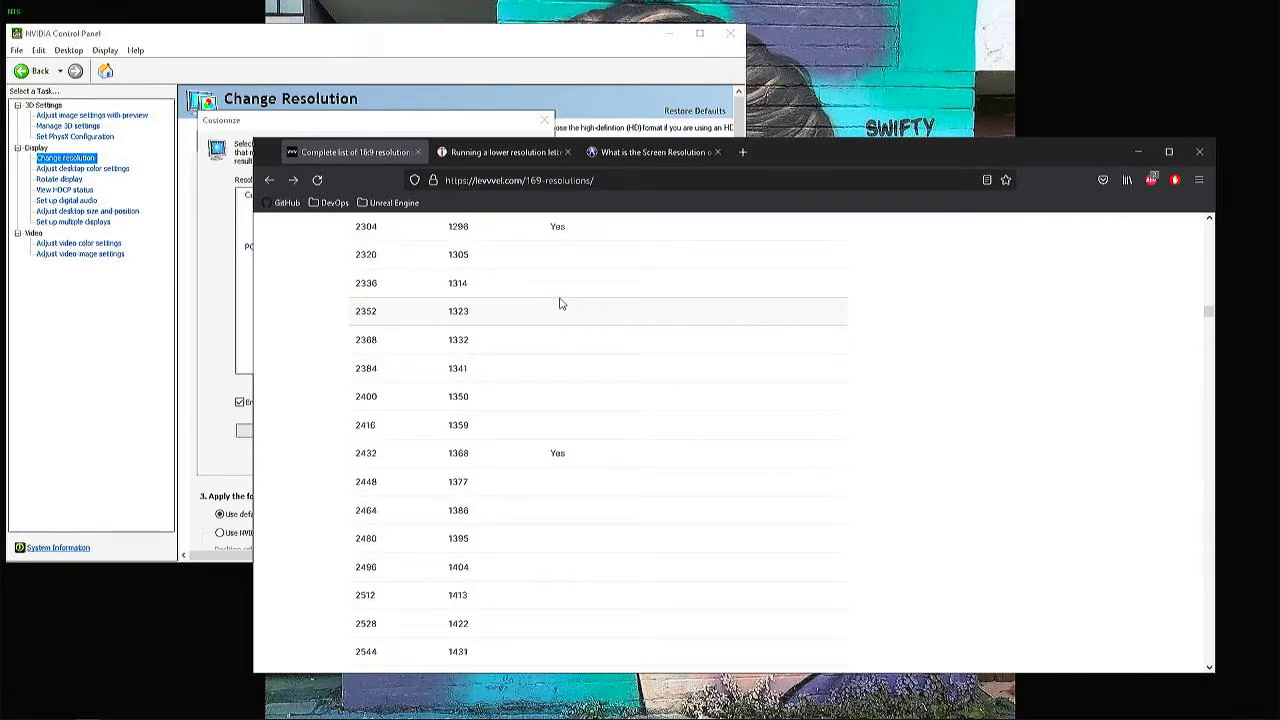
{"action": "scroll", "coordinate": [560, 303], "scroll_direction": "up", "scroll_amount": 1}
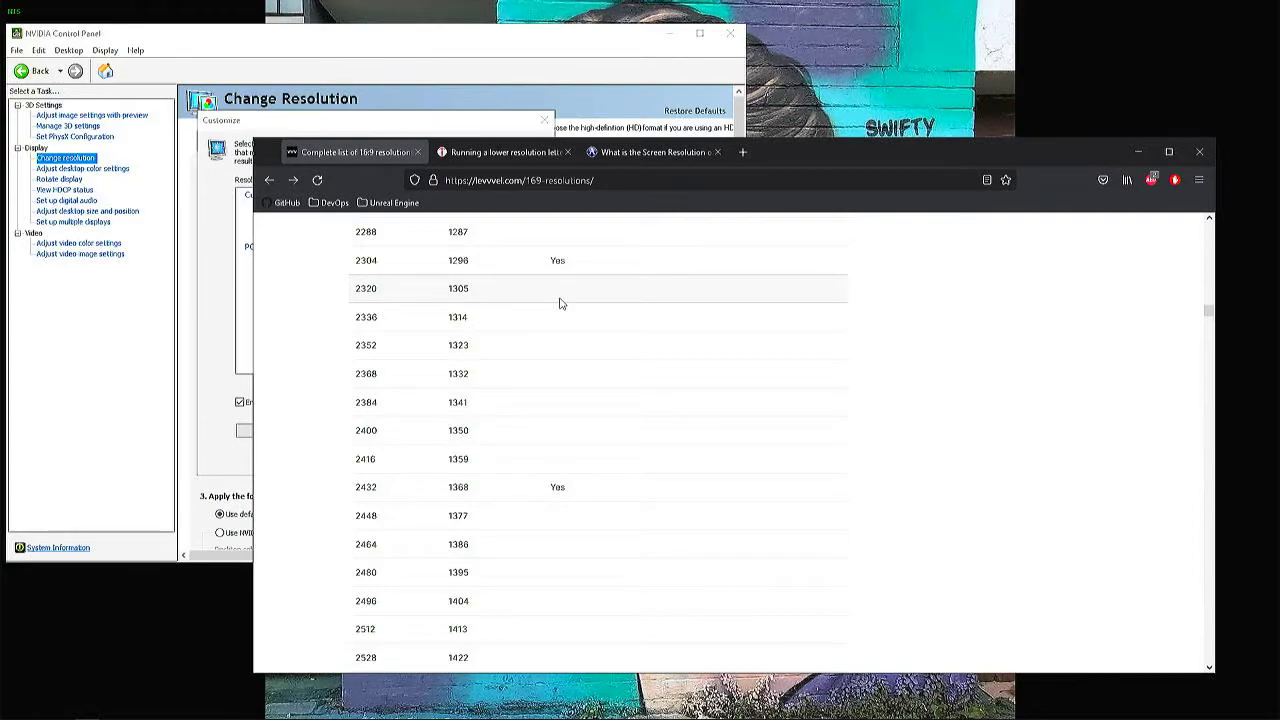
{"action": "scroll", "coordinate": [563, 303], "scroll_direction": "up", "scroll_amount": 2}
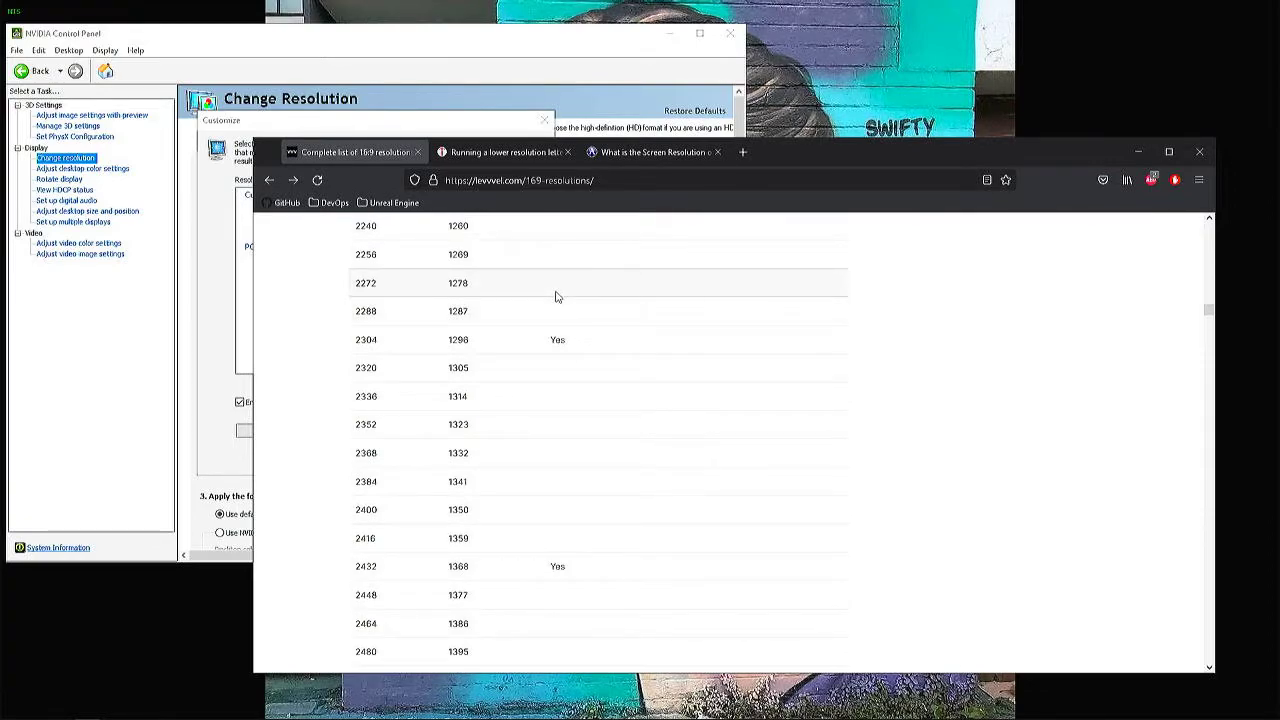
{"action": "scroll", "coordinate": [557, 297], "scroll_direction": "up", "scroll_amount": 5}
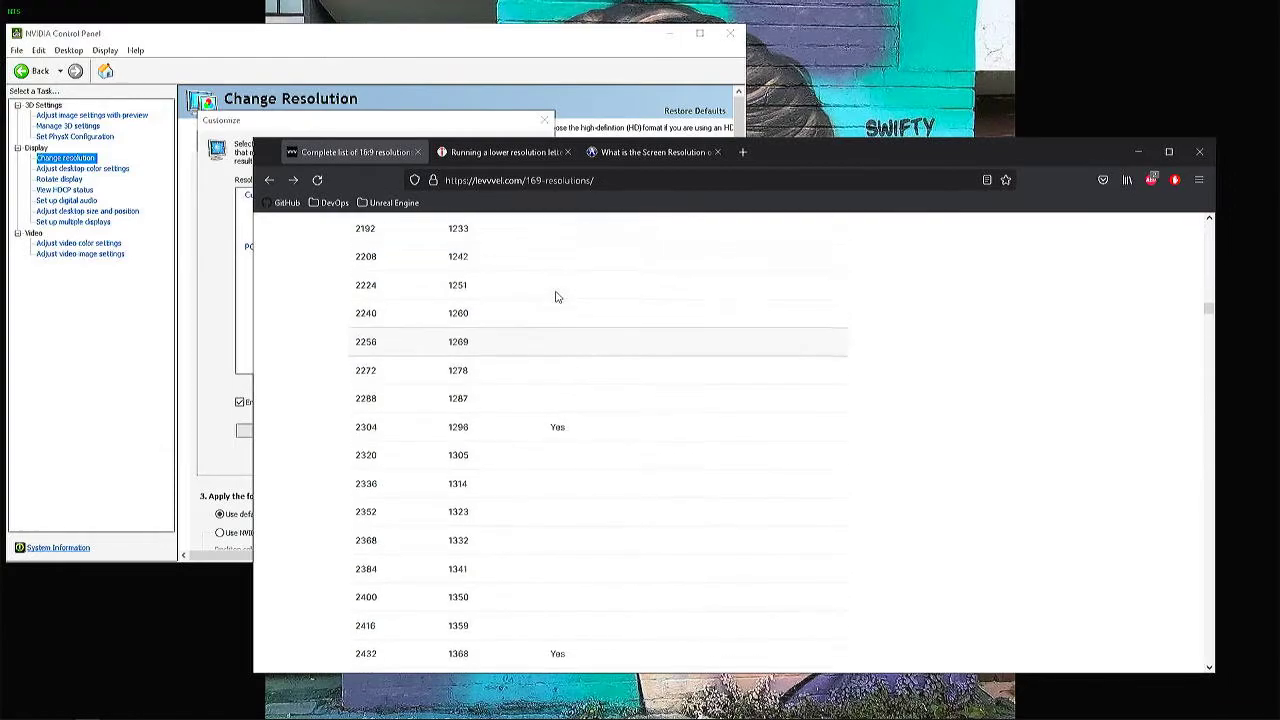
{"action": "scroll", "coordinate": [557, 295], "scroll_direction": "up", "scroll_amount": 6}
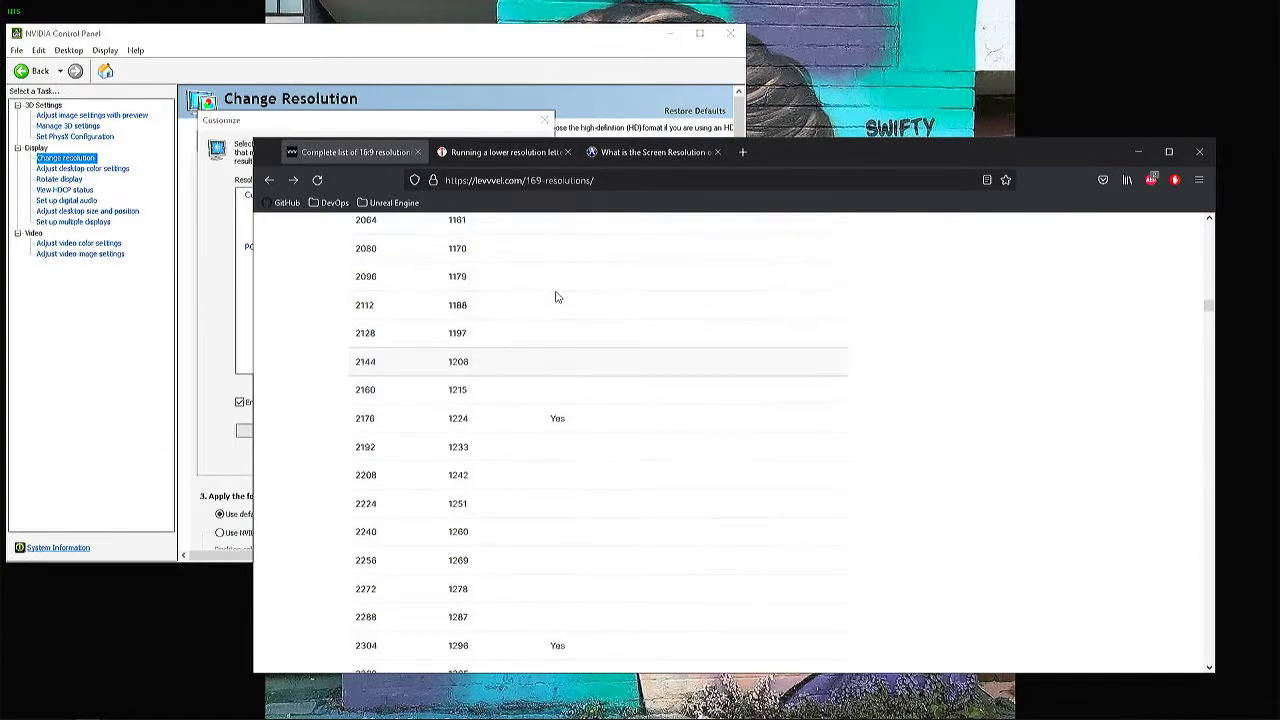
{"action": "scroll", "coordinate": [557, 297], "scroll_direction": "up", "scroll_amount": 7}
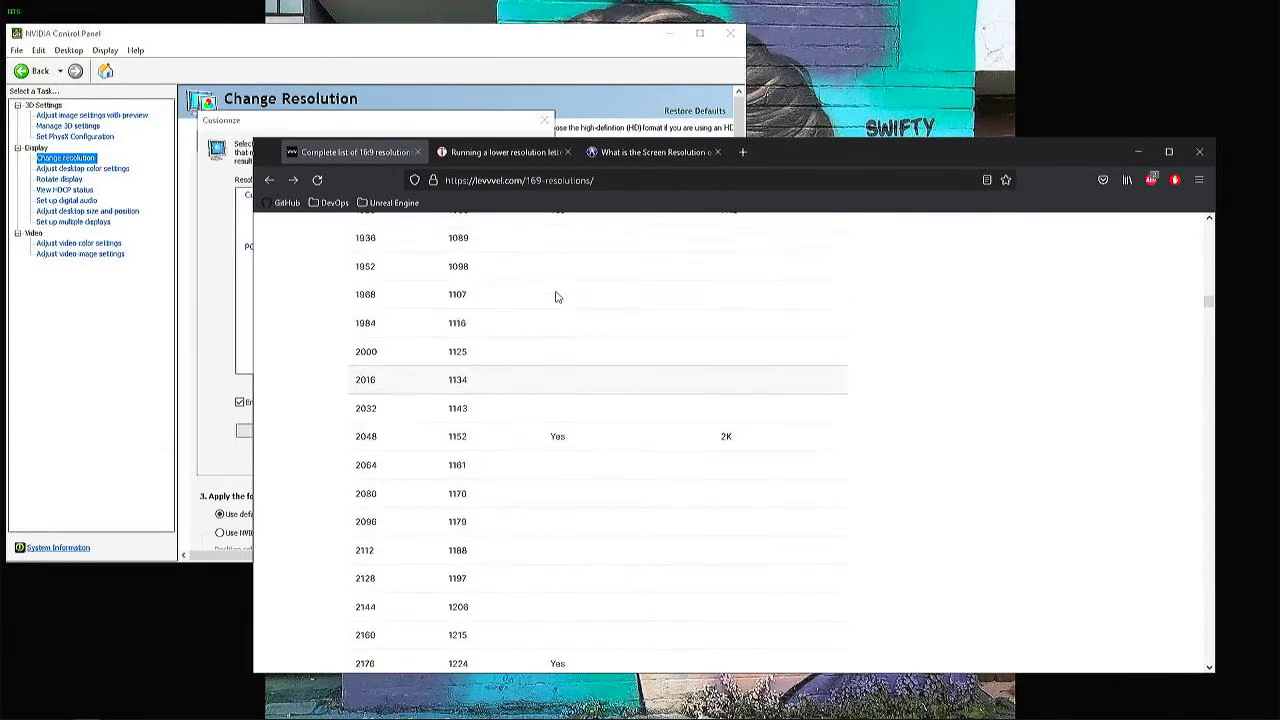
{"action": "scroll", "coordinate": [557, 297], "scroll_direction": "up", "scroll_amount": 8}
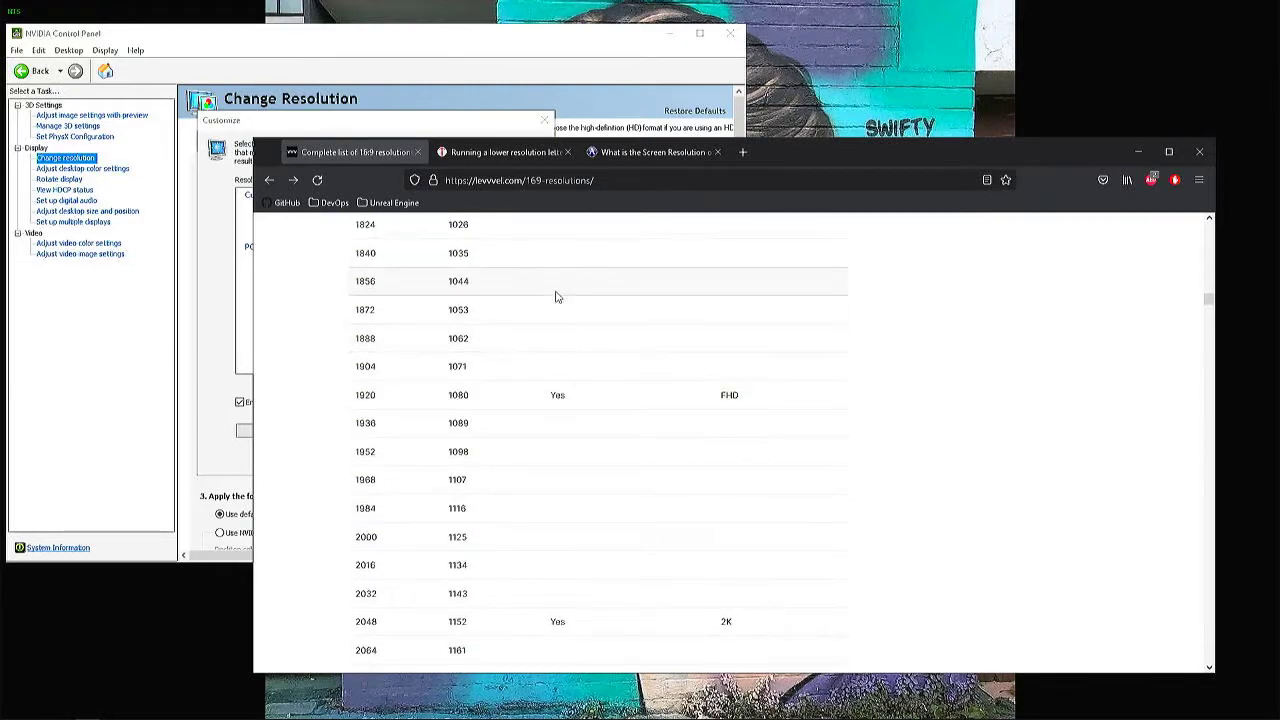
{"action": "scroll", "coordinate": [557, 297], "scroll_direction": "up", "scroll_amount": 11}
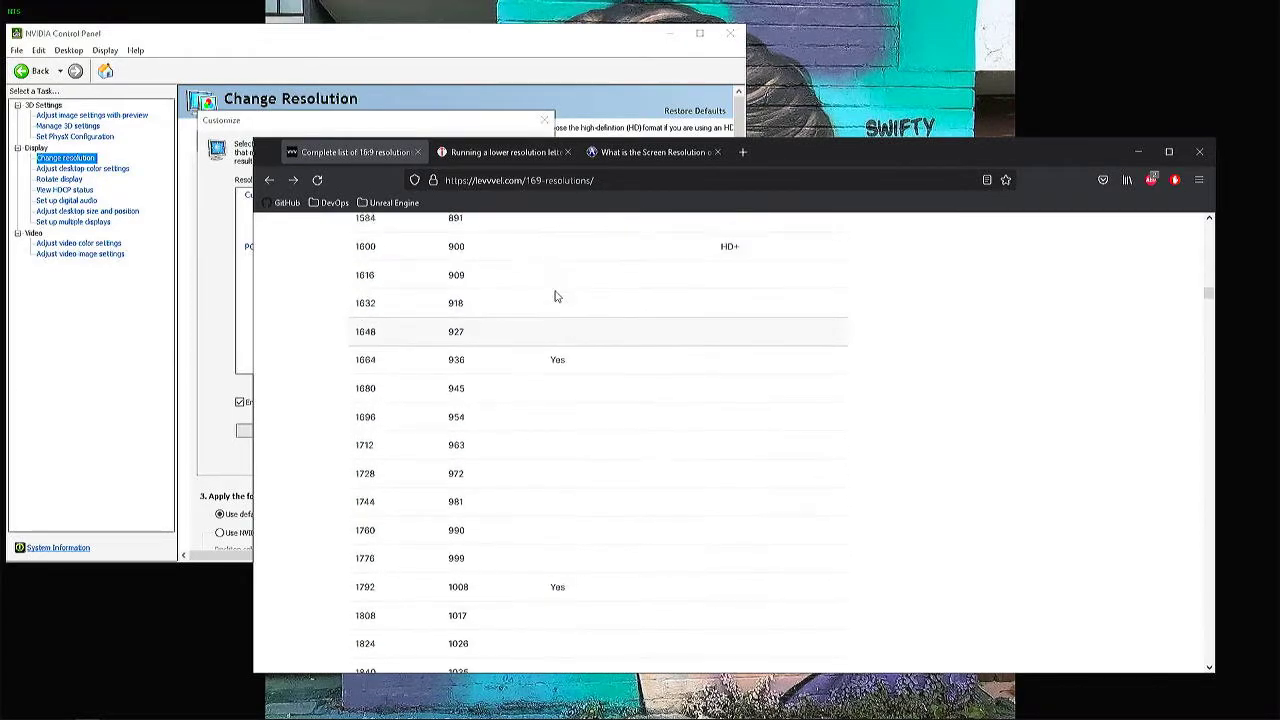
{"action": "scroll", "coordinate": [557, 297], "scroll_direction": "up", "scroll_amount": 6}
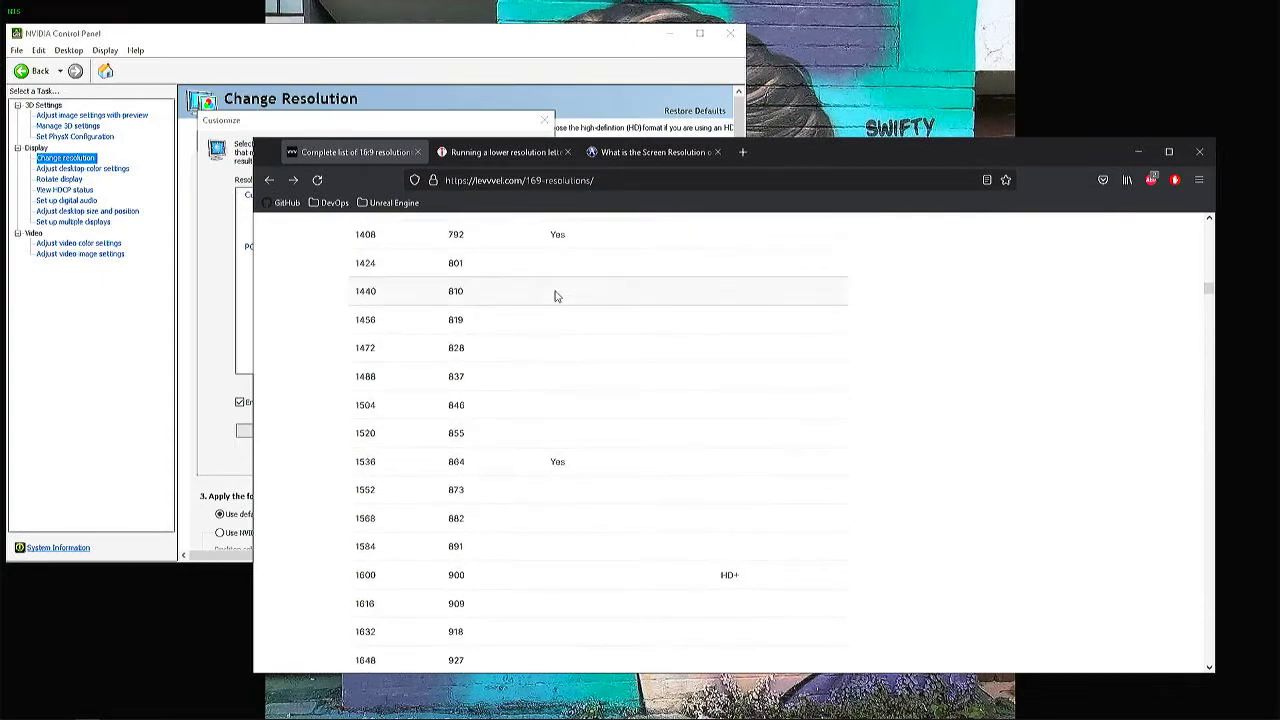
{"action": "scroll", "coordinate": [555, 295], "scroll_direction": "up", "scroll_amount": 1}
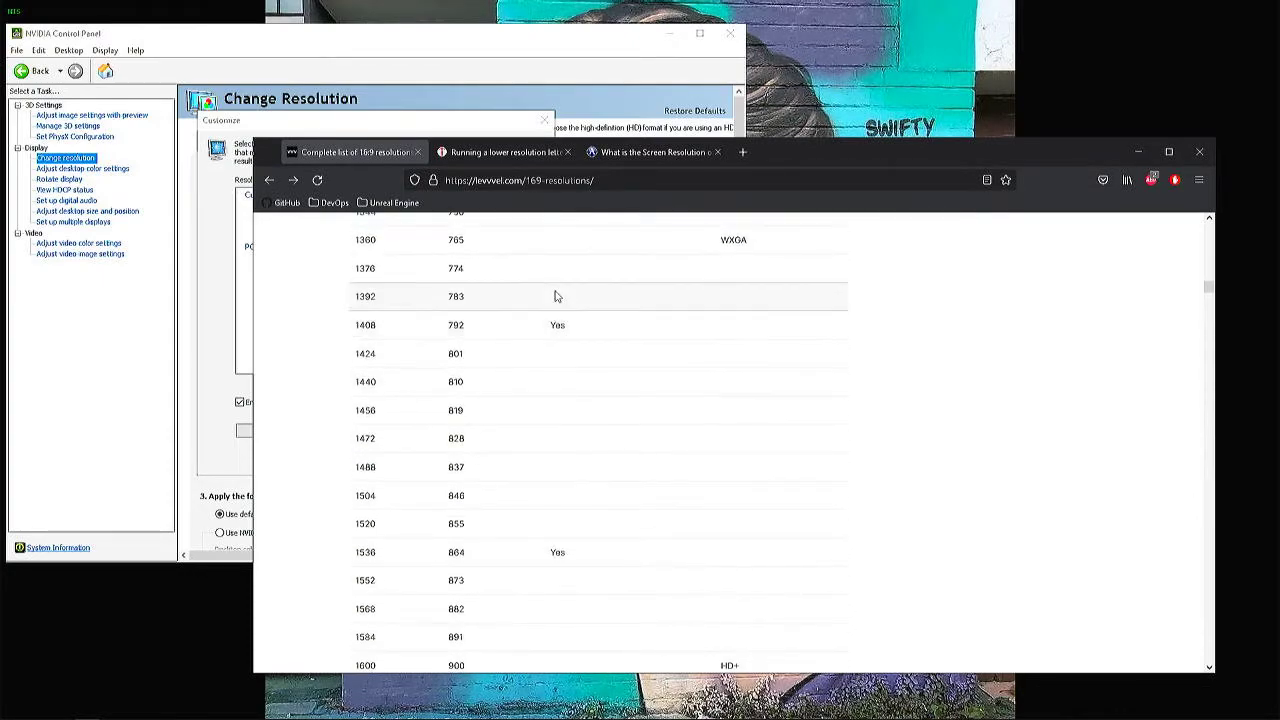
{"action": "scroll", "coordinate": [553, 299], "scroll_direction": "down", "scroll_amount": 2}
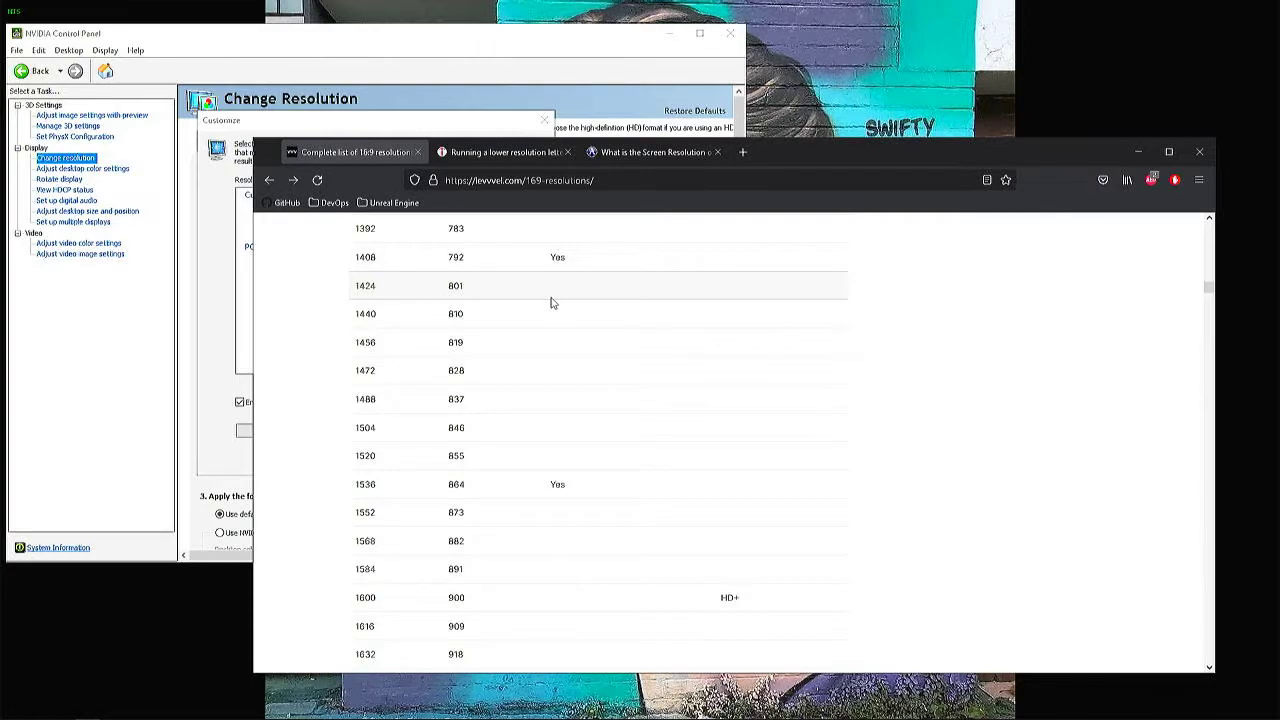
{"action": "scroll", "coordinate": [551, 302], "scroll_direction": "down", "scroll_amount": 1}
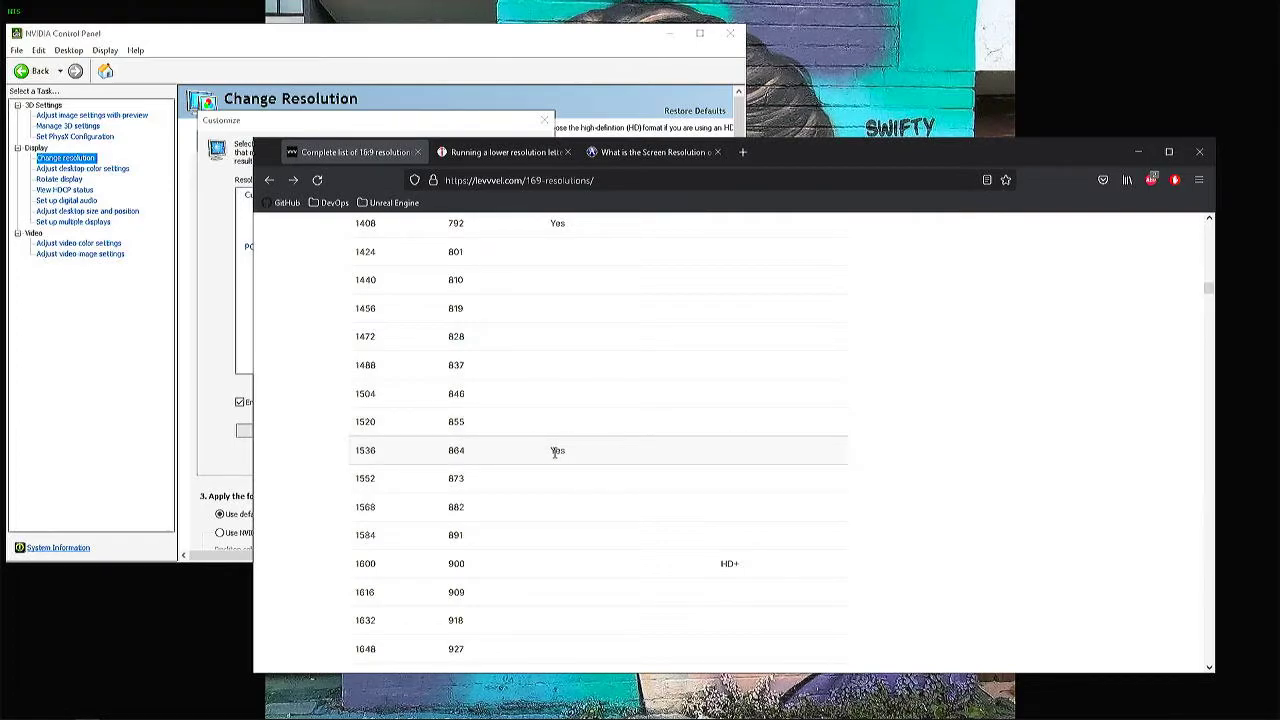
Highlight the 1536 × 864 entry in the 16:9 table and bring the table in front of the NVIDIA dialog
{"action": "double_click", "coordinate": [358, 452]}
{"action": "left_click_drag", "start_coordinate": [399, 458], "coordinate": [491, 461]}
{"action": "left_click", "coordinate": [370, 460]}
{"action": "left_click_drag", "start_coordinate": [468, 457], "coordinate": [345, 453]}
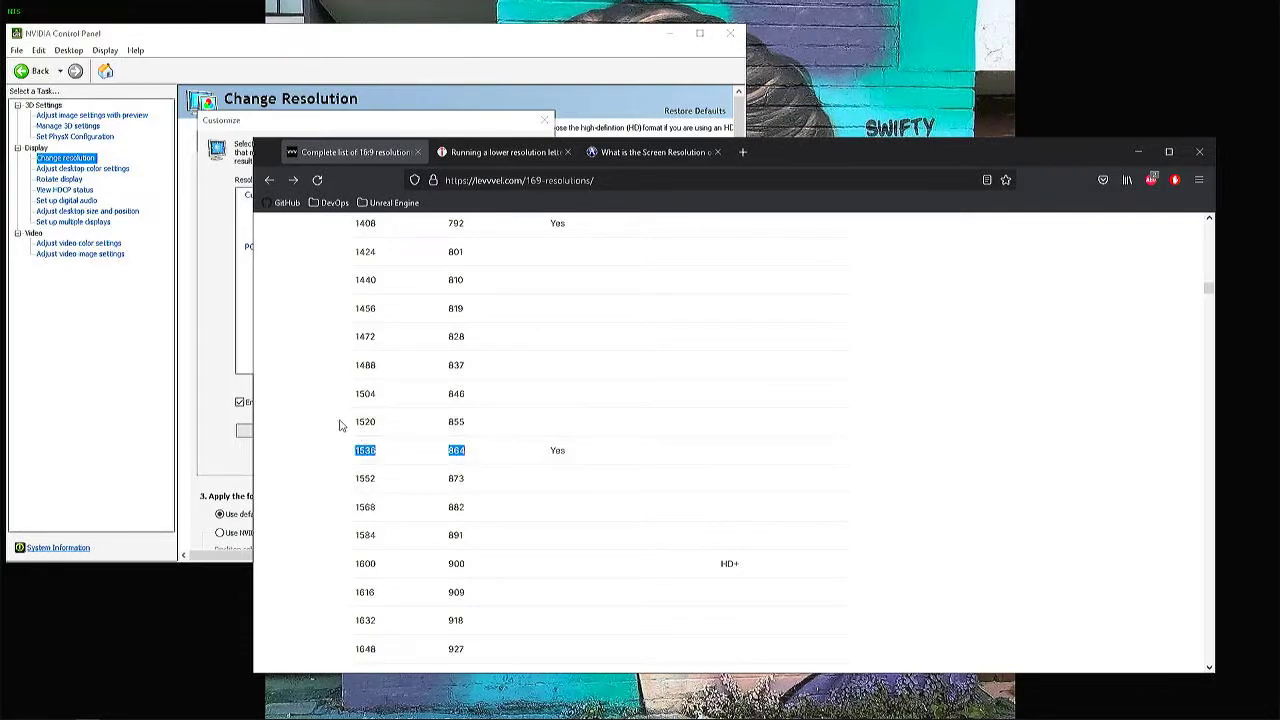
{"action": "scroll", "coordinate": [339, 425], "scroll_direction": "up", "scroll_amount": 4}
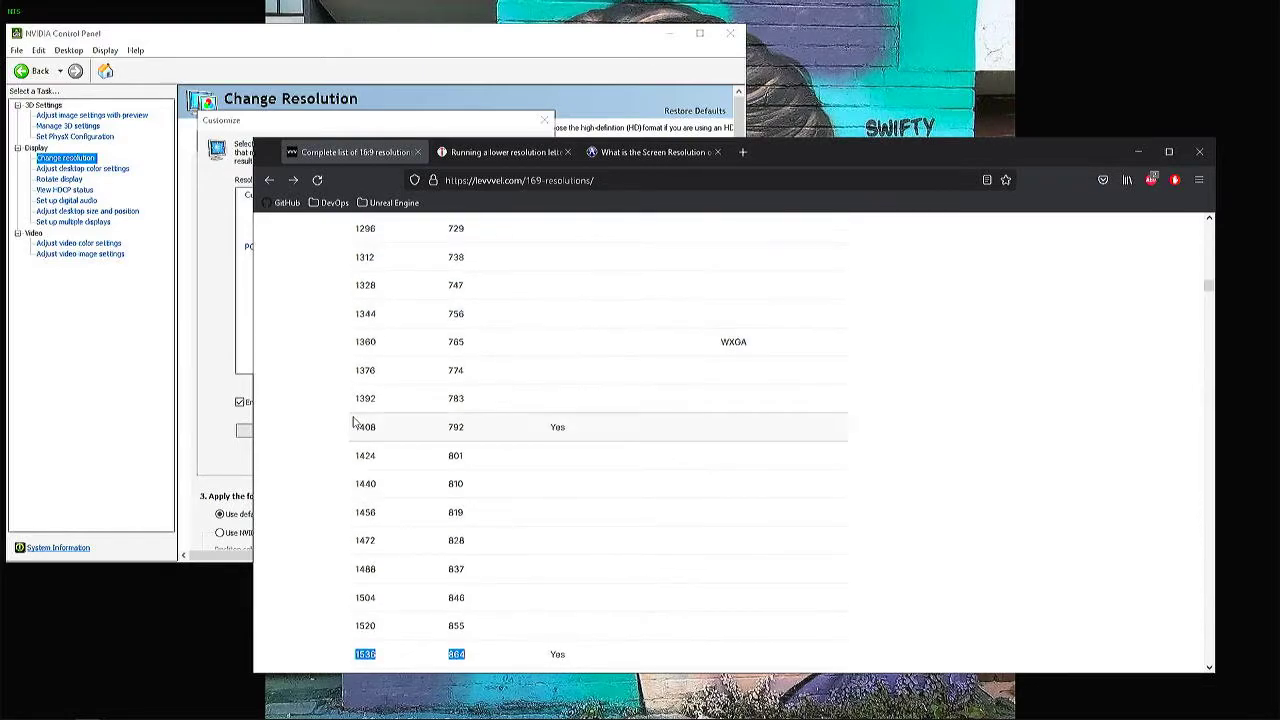
{"action": "scroll", "coordinate": [354, 422], "scroll_direction": "up", "scroll_amount": 1}
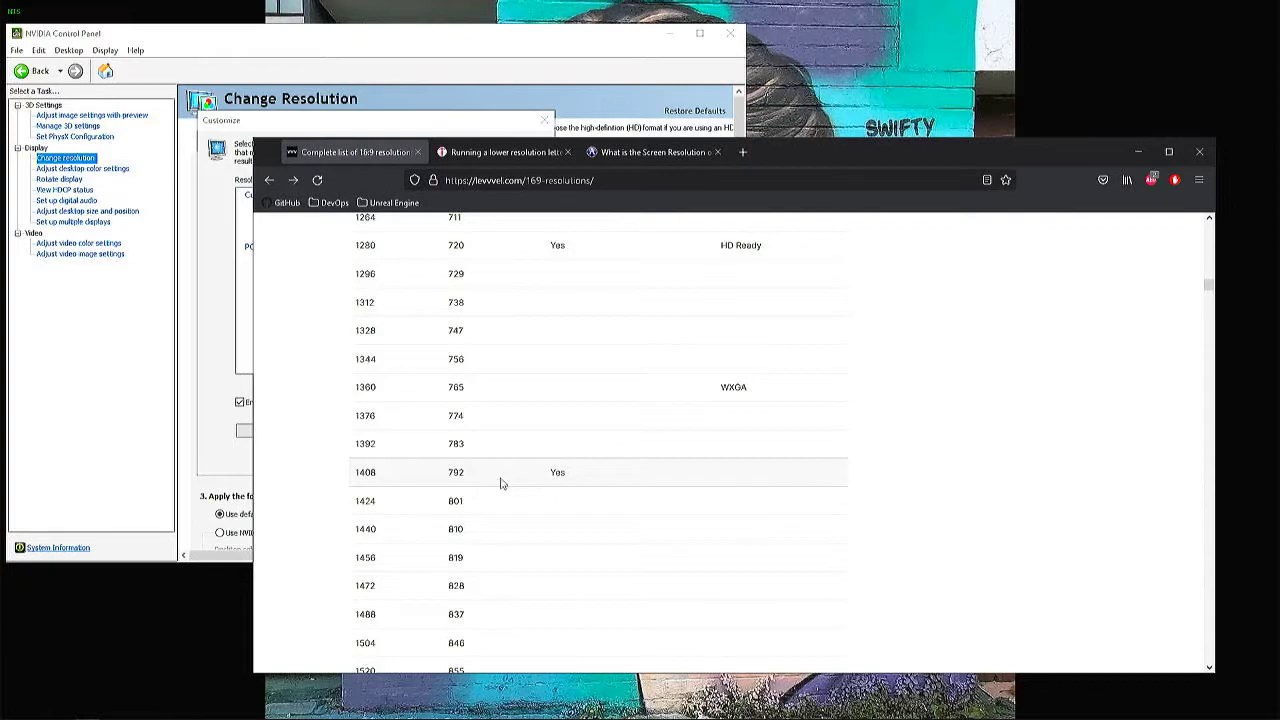
{"action": "left_click", "coordinate": [245, 445]}
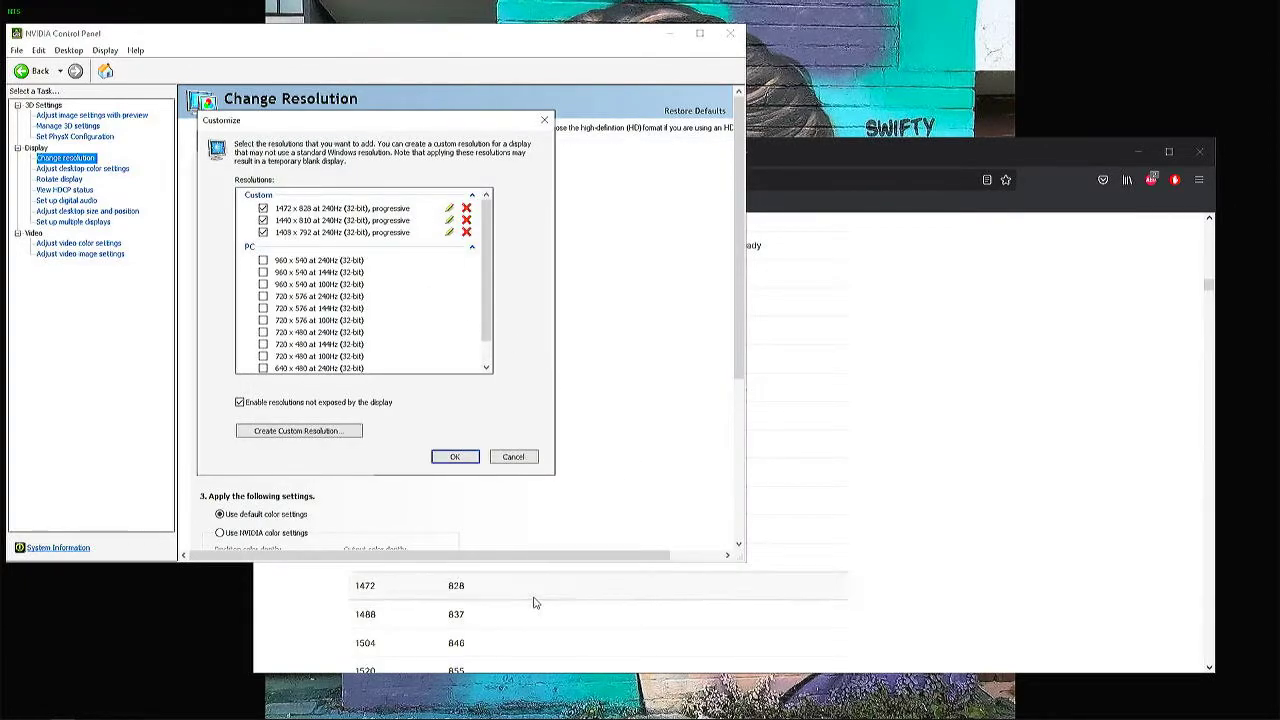
{"action": "left_click", "coordinate": [900, 558]}
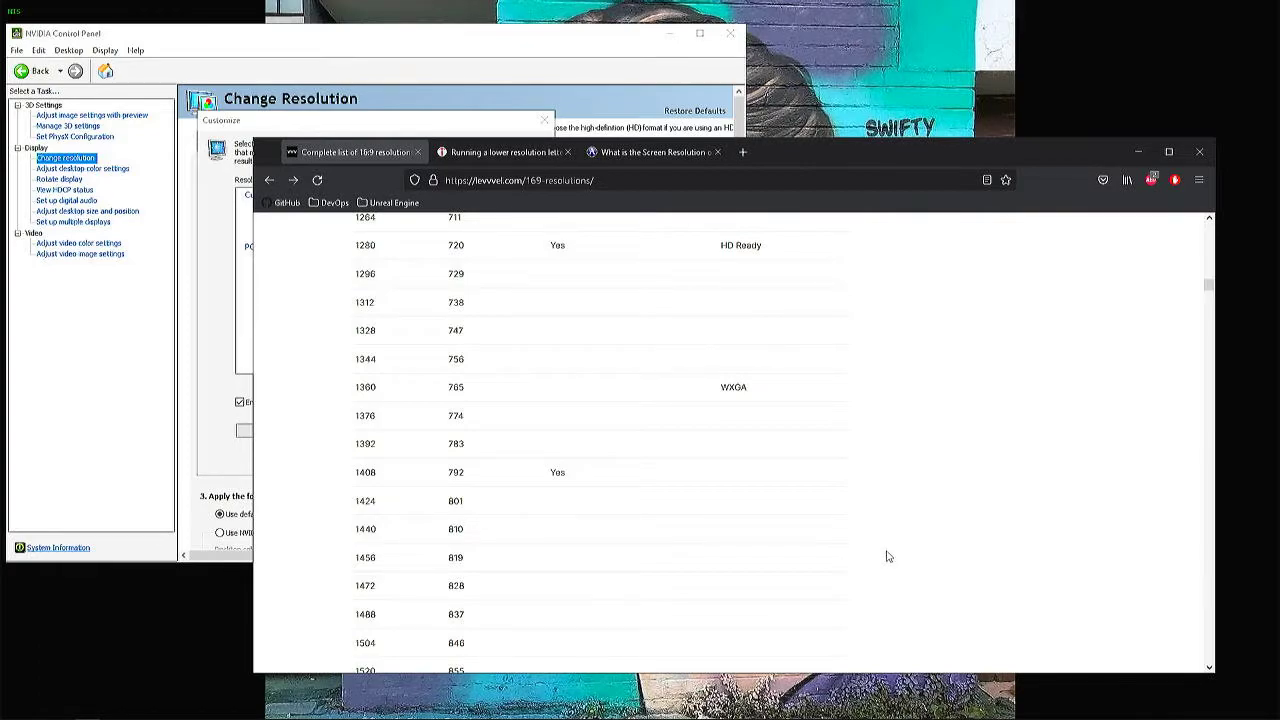
Scroll down to the 1536 × 864 row, then bring NVIDIA's Customize dialog back in front
{"action": "scroll", "coordinate": [871, 545], "scroll_direction": "down", "scroll_amount": 1}
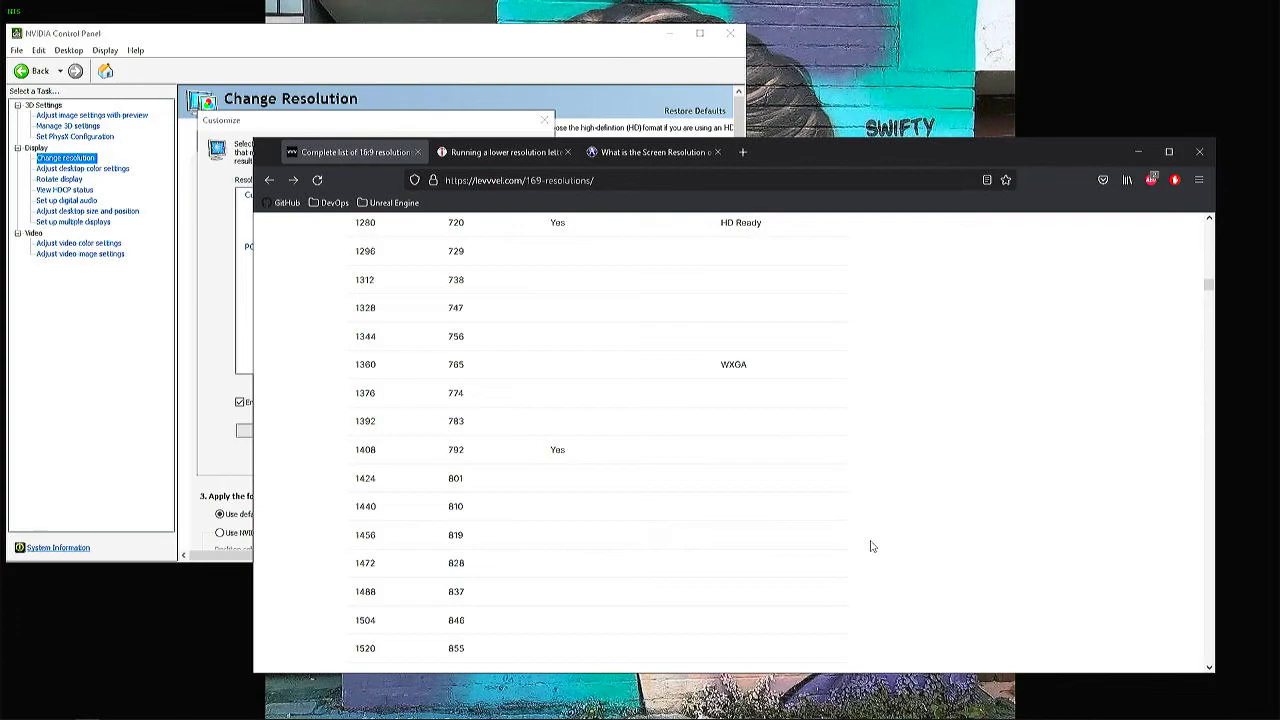
{"action": "scroll", "coordinate": [871, 545], "scroll_direction": "down", "scroll_amount": 2}
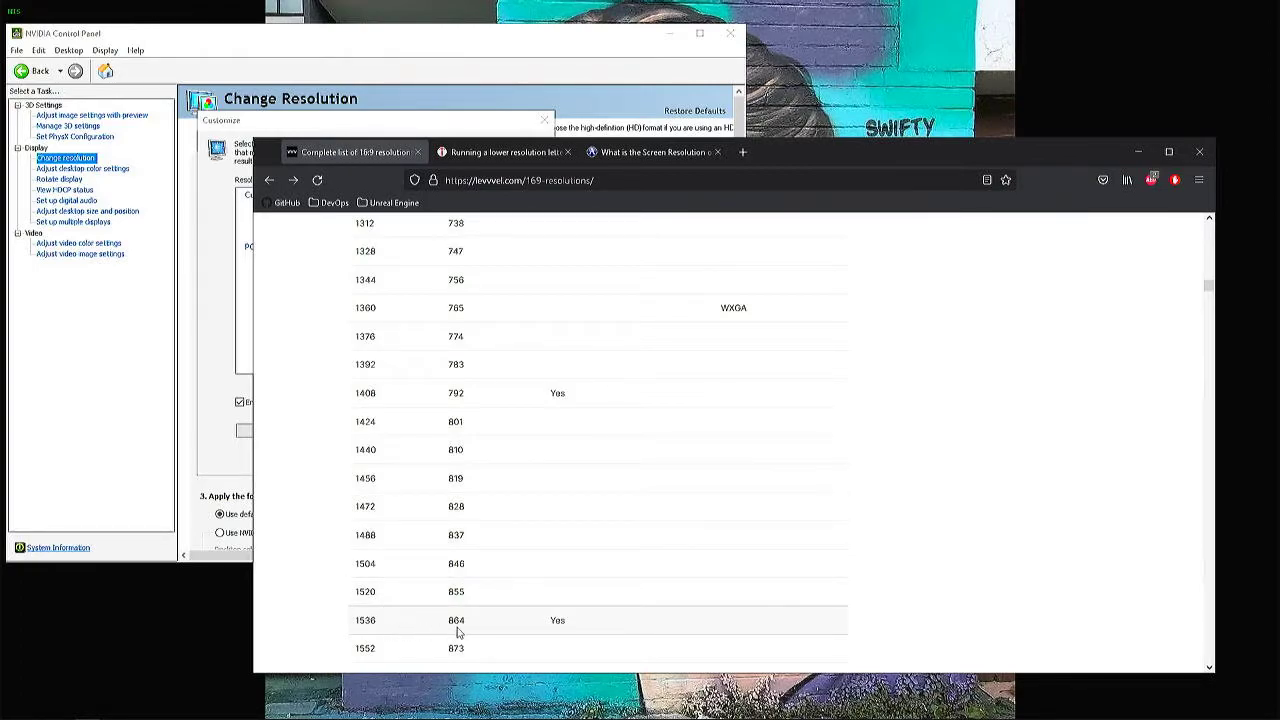
{"action": "left_click", "coordinate": [215, 456]}
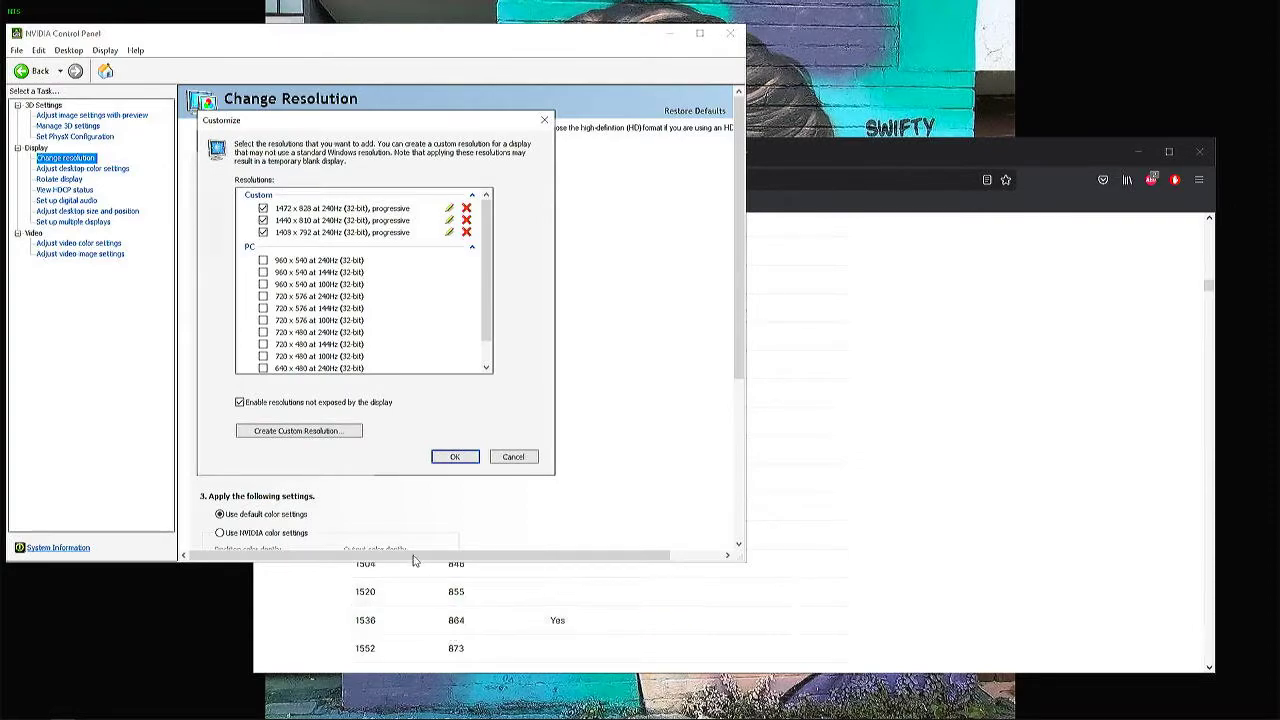
Create a 1536 × 864 custom resolution at 240 Hz and test it on the display
{"action": "left_click", "coordinate": [343, 433]}
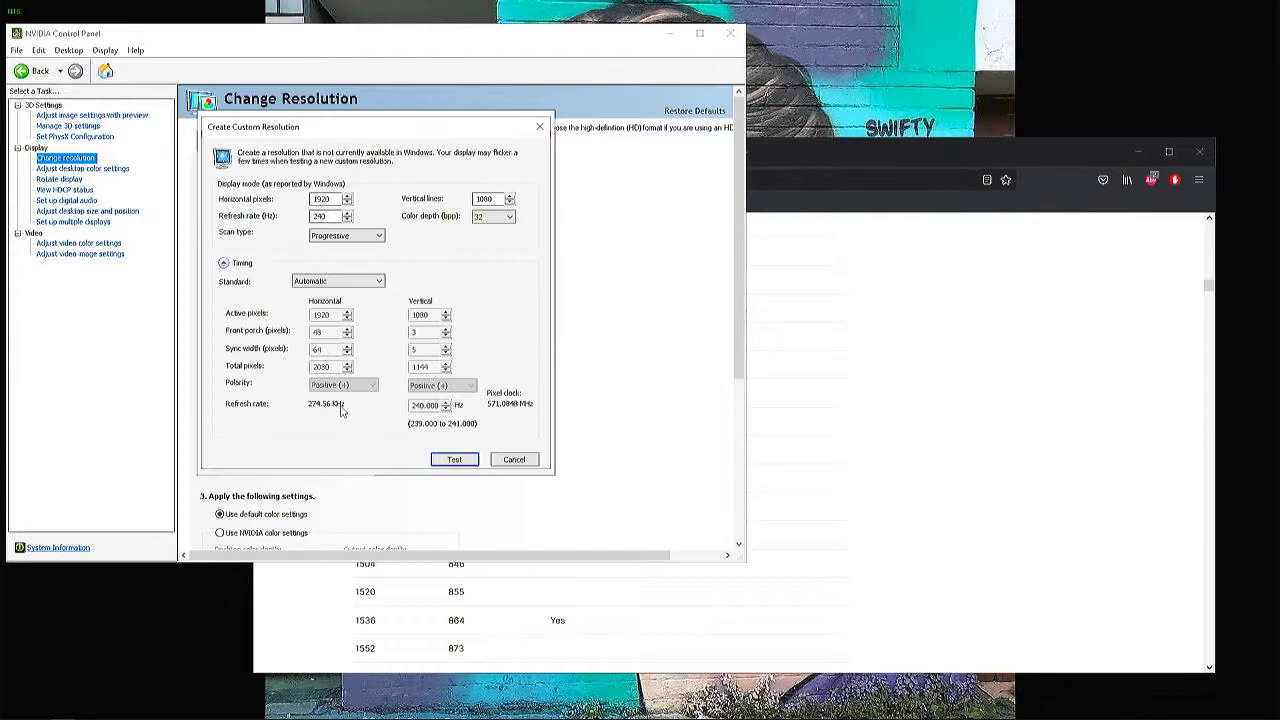
{"action": "left_click_drag", "start_coordinate": [331, 199], "coordinate": [303, 200]}
{"action": "type", "text": "1536"}
{"action": "double_click", "coordinate": [484, 198]}
{"action": "type", "text": "864"}
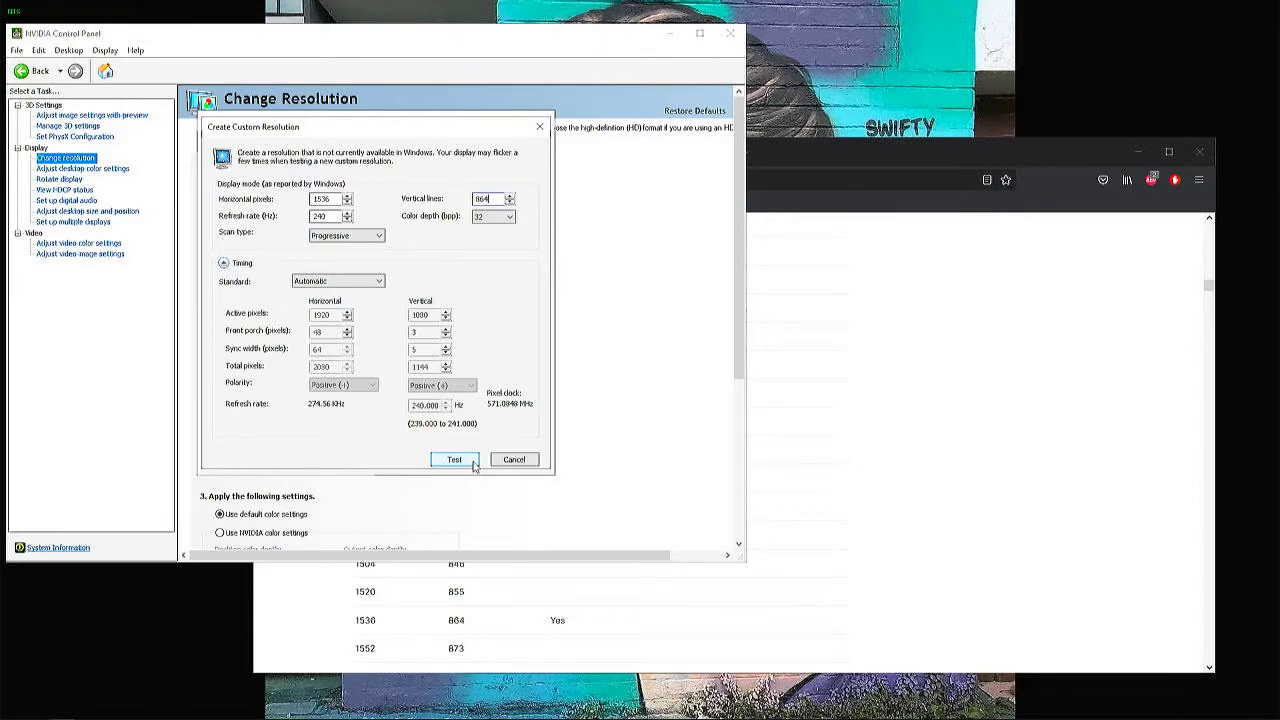
{"action": "left_click", "coordinate": [474, 463]}
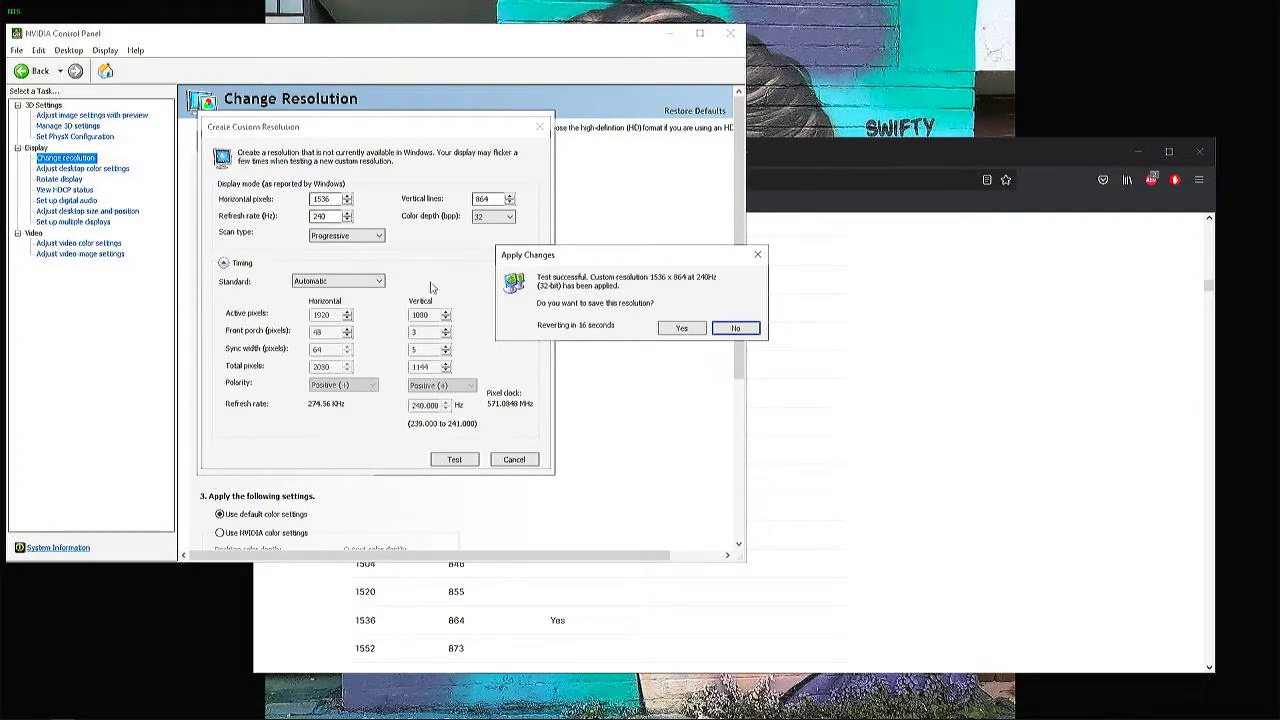
Save the tested 1536 × 864 resolution and close the Customize dialog with OK
{"action": "left_click", "coordinate": [681, 329]}
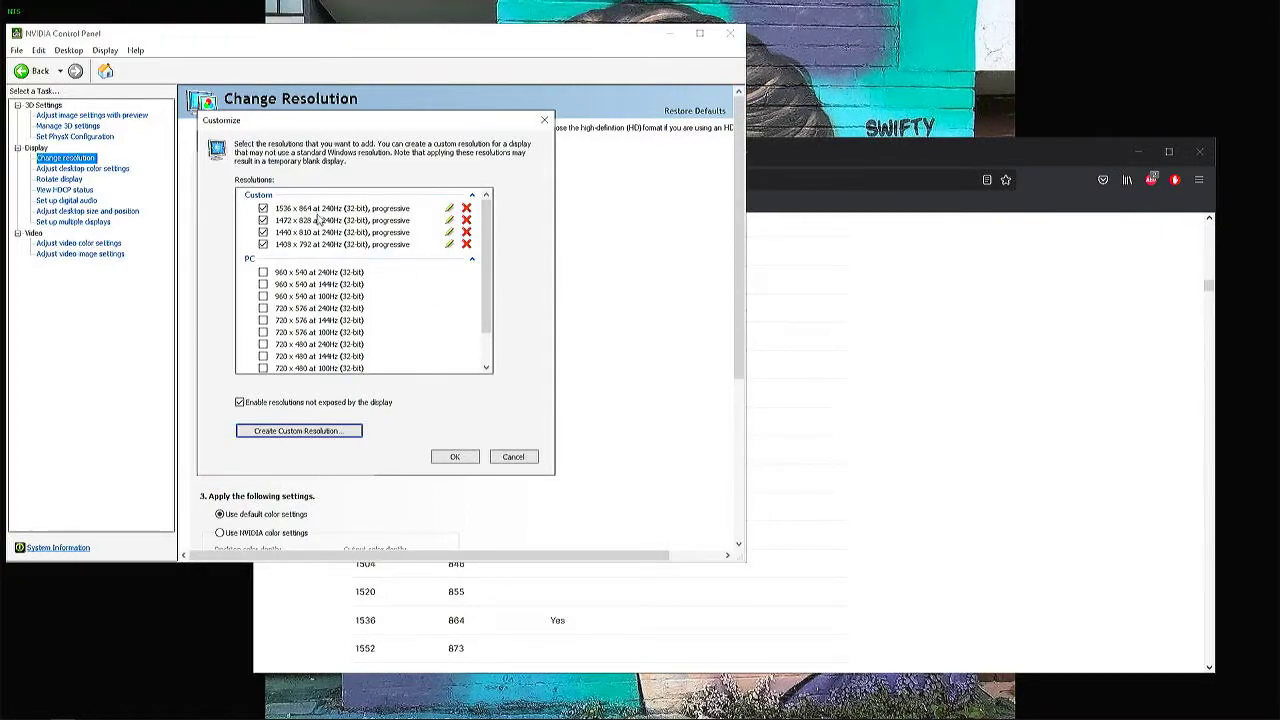
{"action": "left_click", "coordinate": [473, 461]}
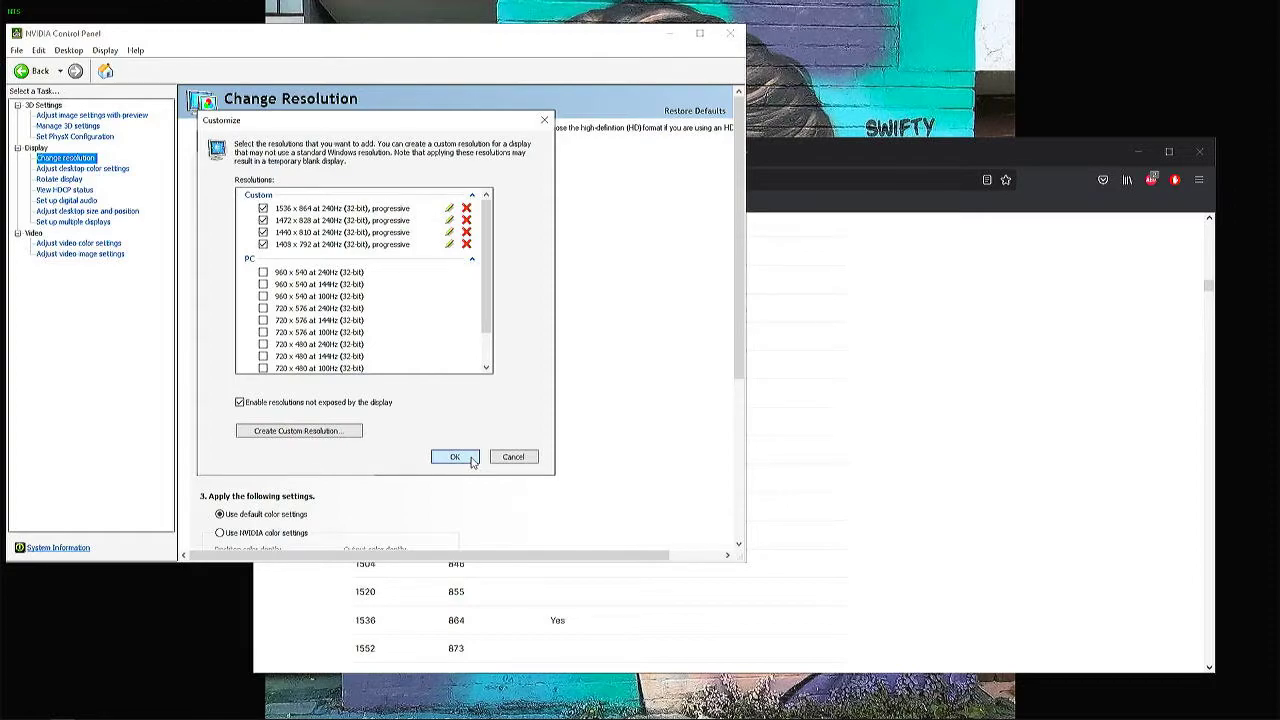
{"action": "left_click", "coordinate": [473, 460]}
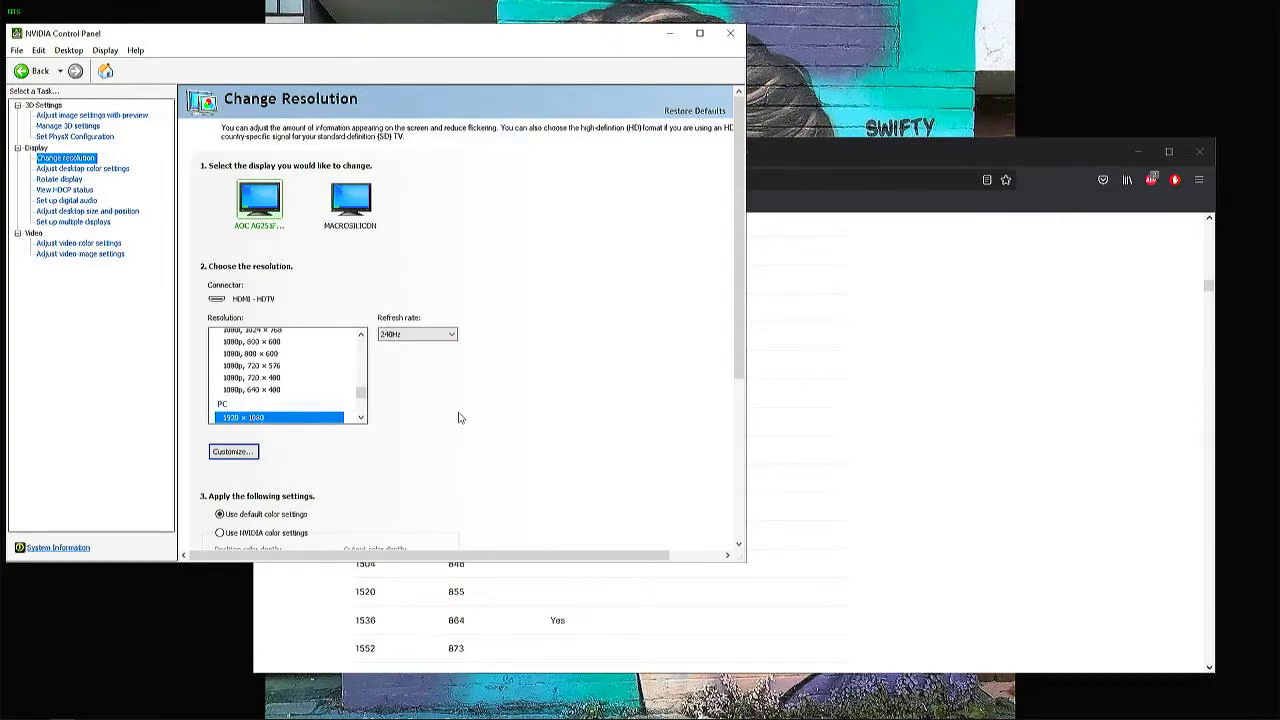
Select 1536 × 864 under Custom in the Resolution list and keep the new desktop resolution
{"action": "left_click_drag", "start_coordinate": [361, 393], "coordinate": [360, 342]}
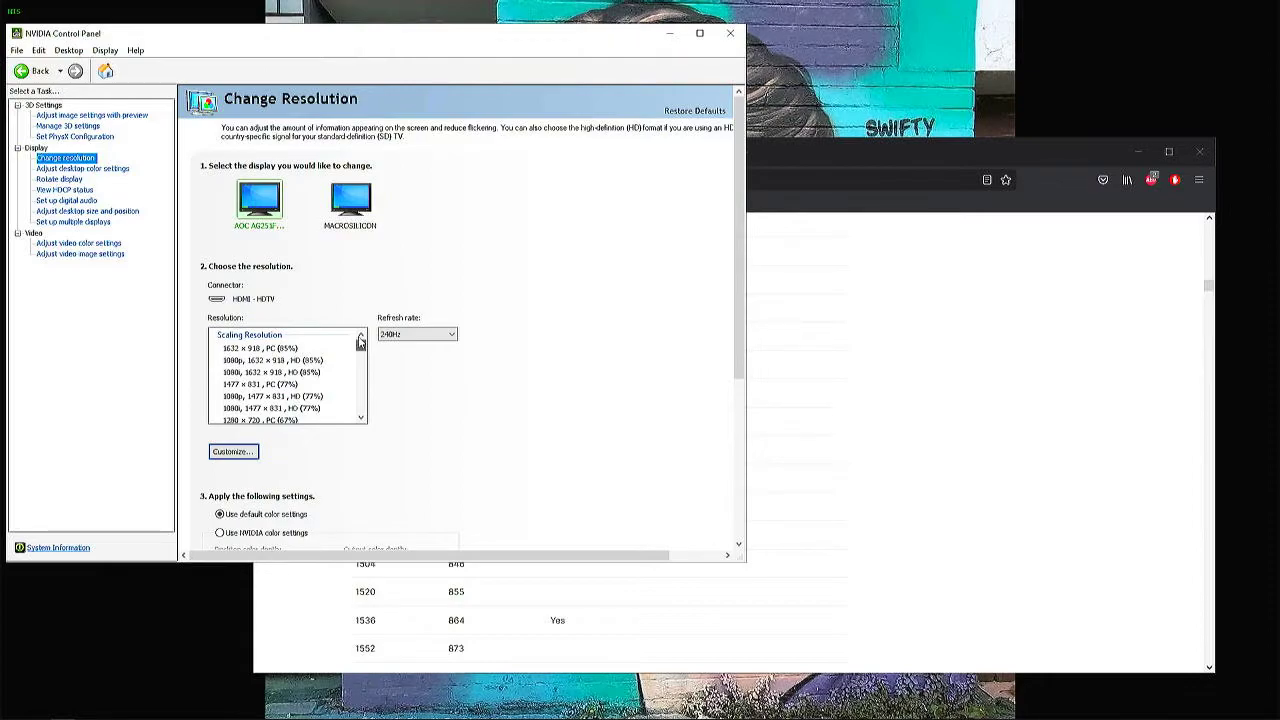
{"action": "left_click_drag", "start_coordinate": [360, 344], "coordinate": [358, 364]}
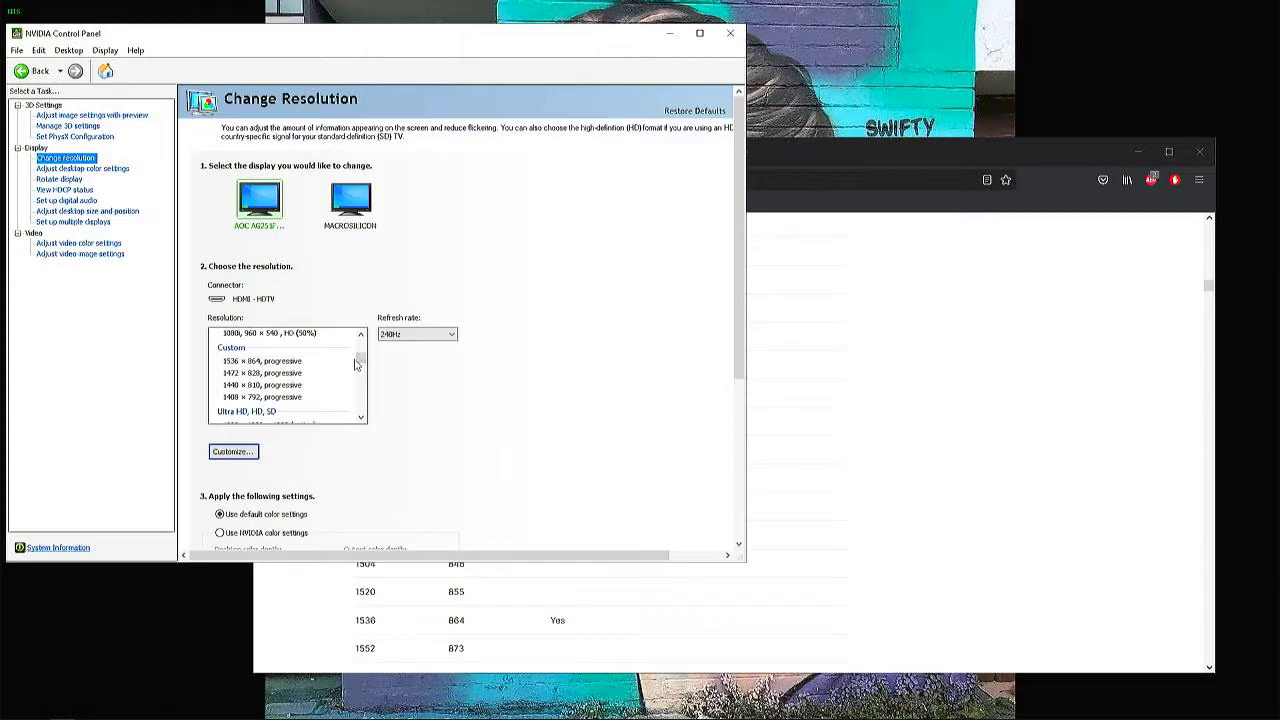
{"action": "left_click", "coordinate": [297, 362]}
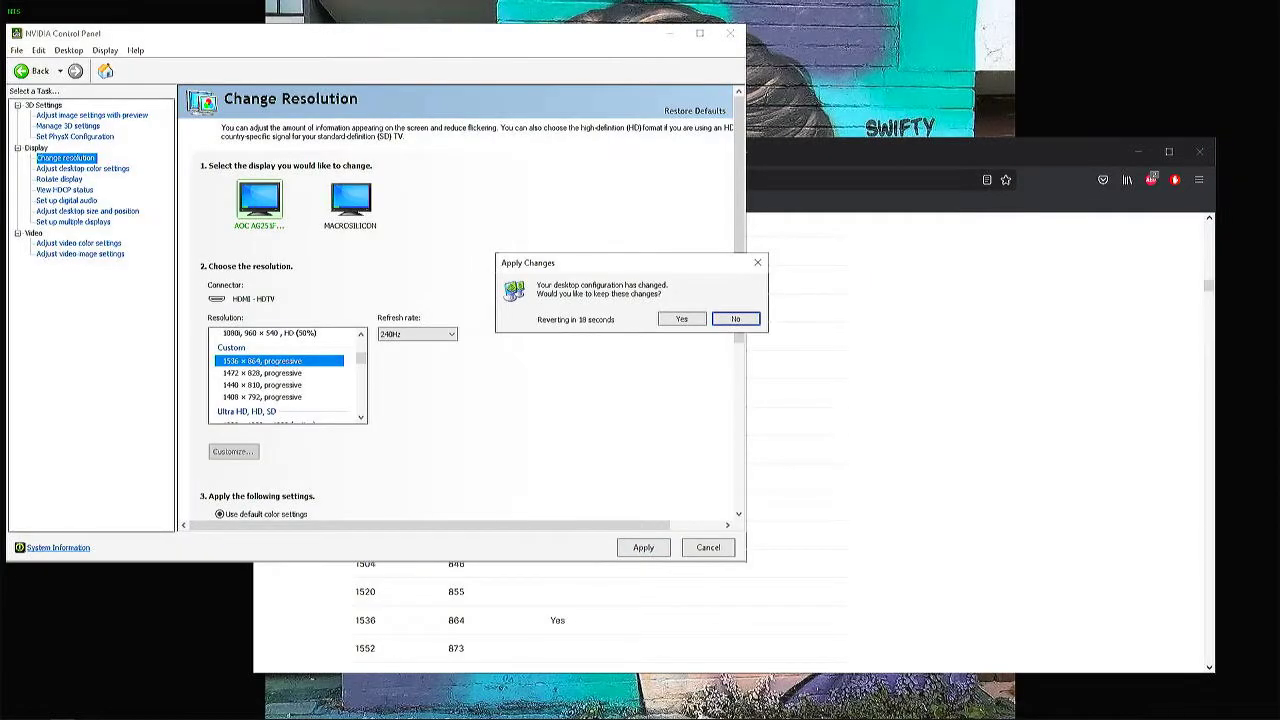
{"action": "left_click", "coordinate": [680, 320]}
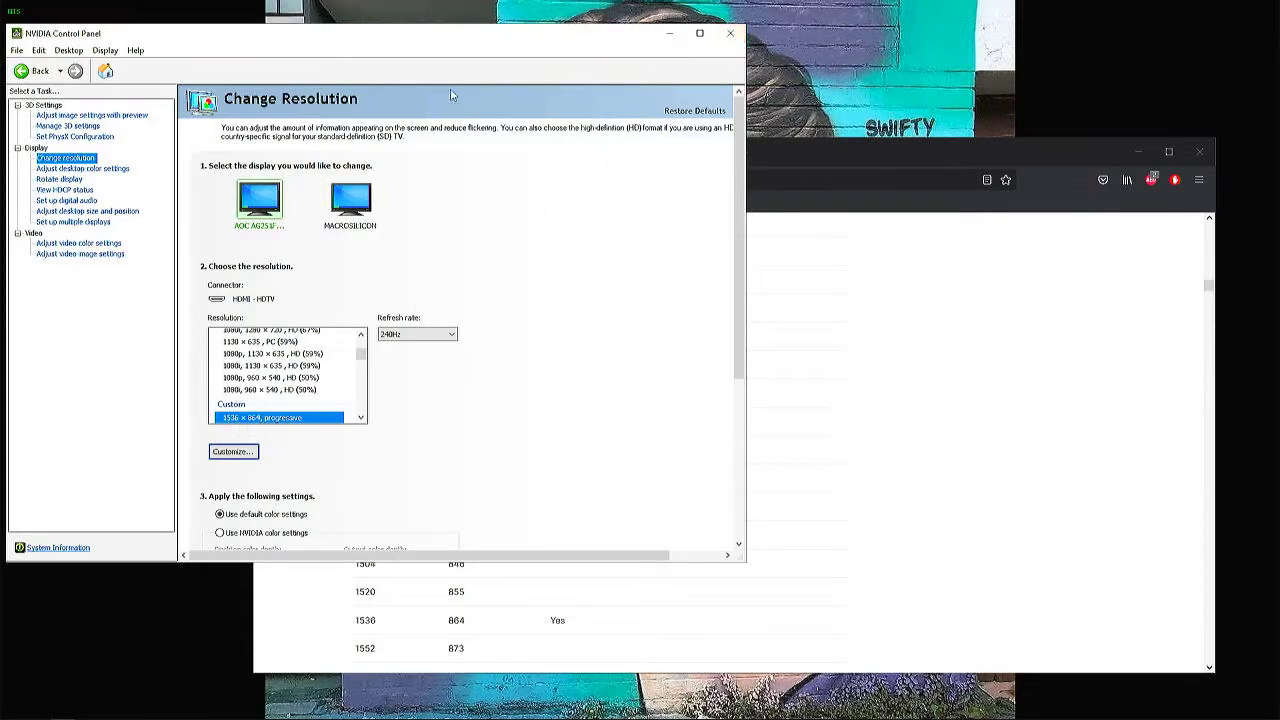
Confirm Image Scaling is On with 100% sharpening in Manage 3D settings, then switch to Halo's settings file
{"action": "left_click", "coordinate": [55, 127]}
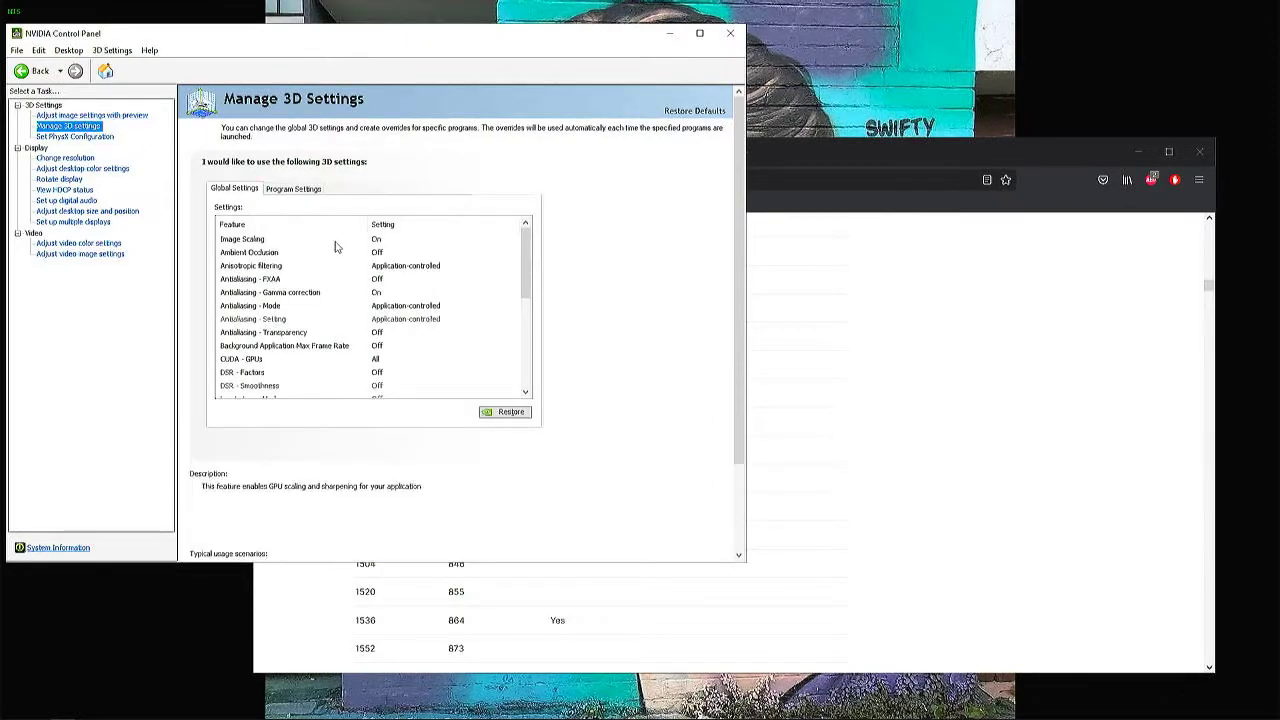
{"action": "left_click", "coordinate": [401, 242]}
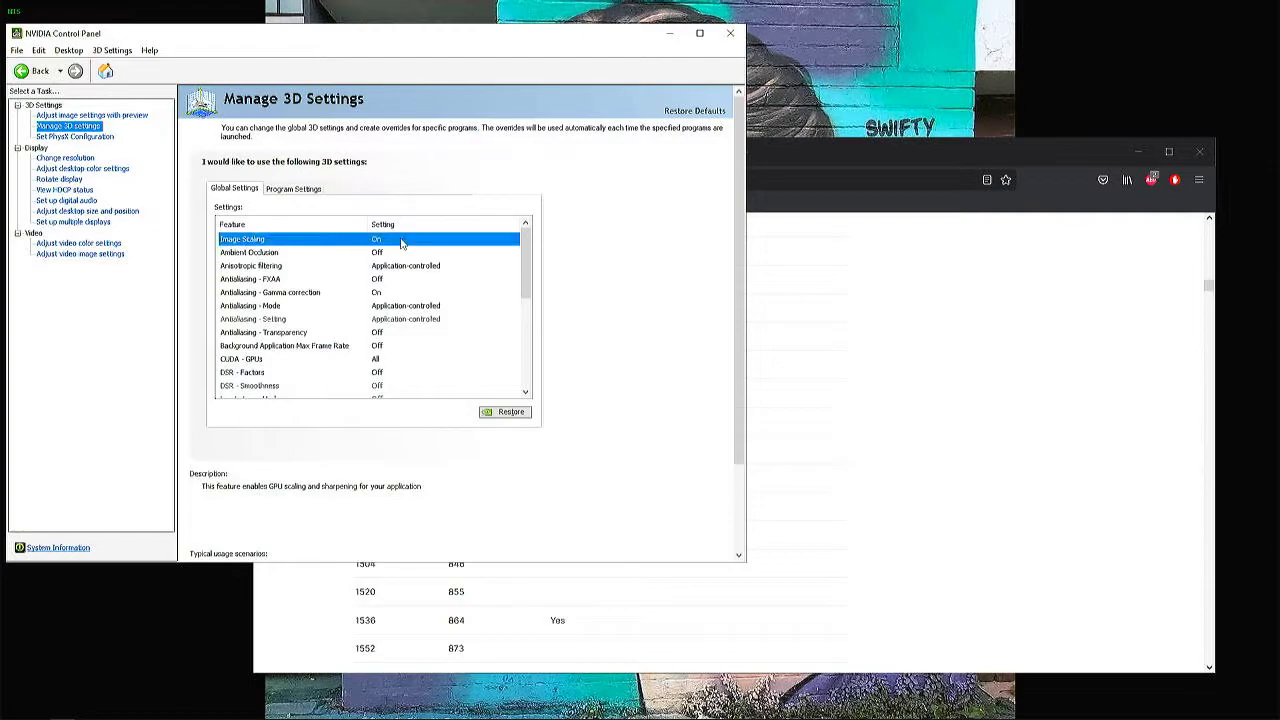
{"action": "left_click", "coordinate": [401, 242]}
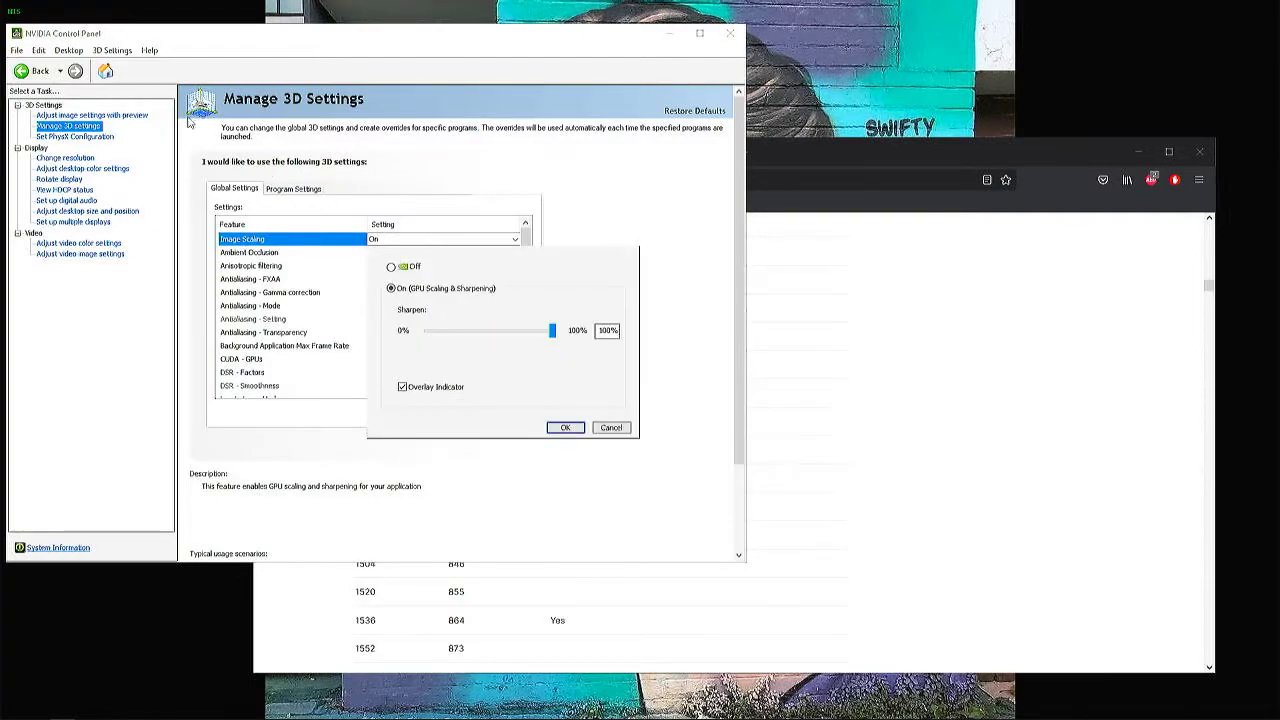
{"action": "left_click", "coordinate": [622, 432]}
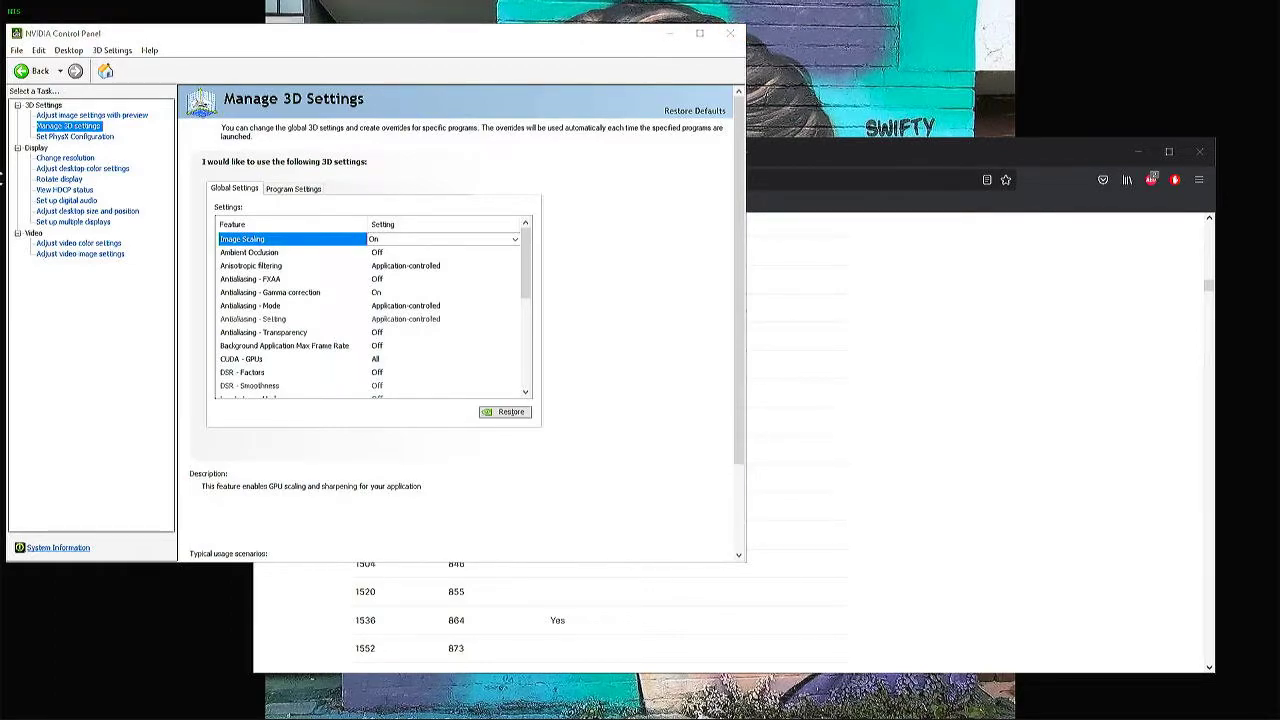
{"action": "key", "text": "alt+Tab"}
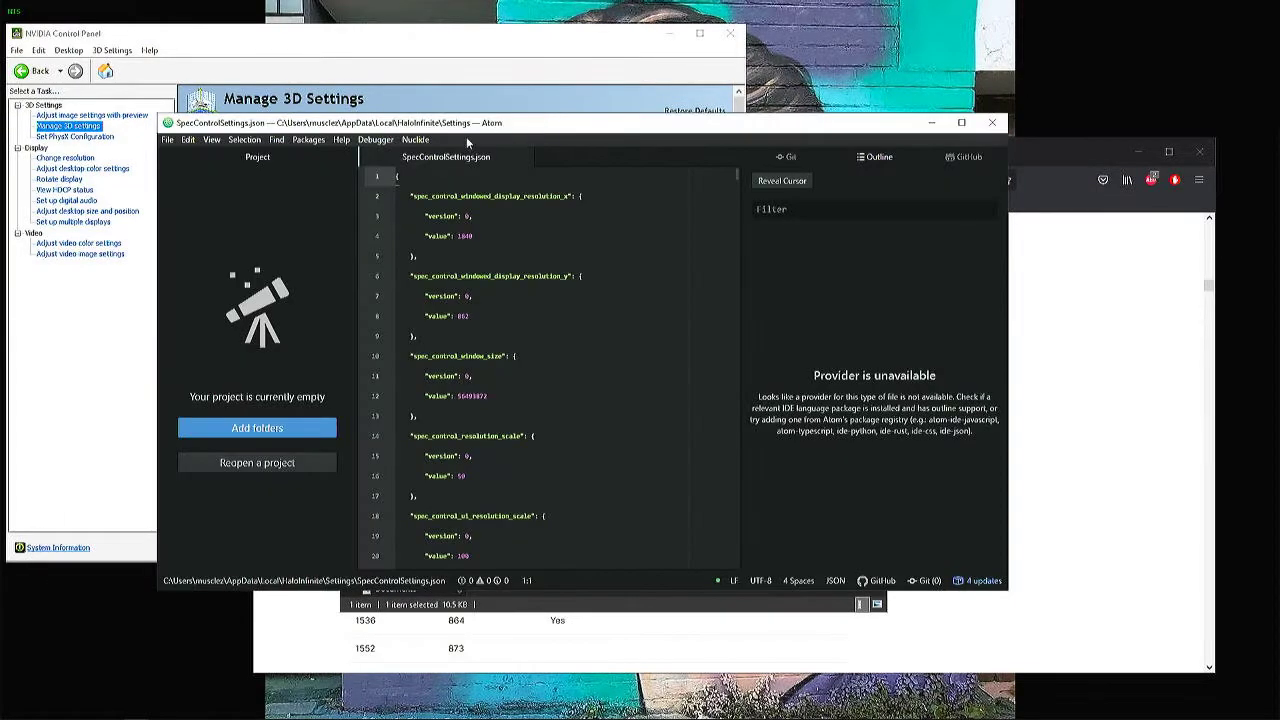
Collapse Atom's project panel and select the spec_control_resolution_scale value 50
{"action": "left_click", "coordinate": [361, 369]}
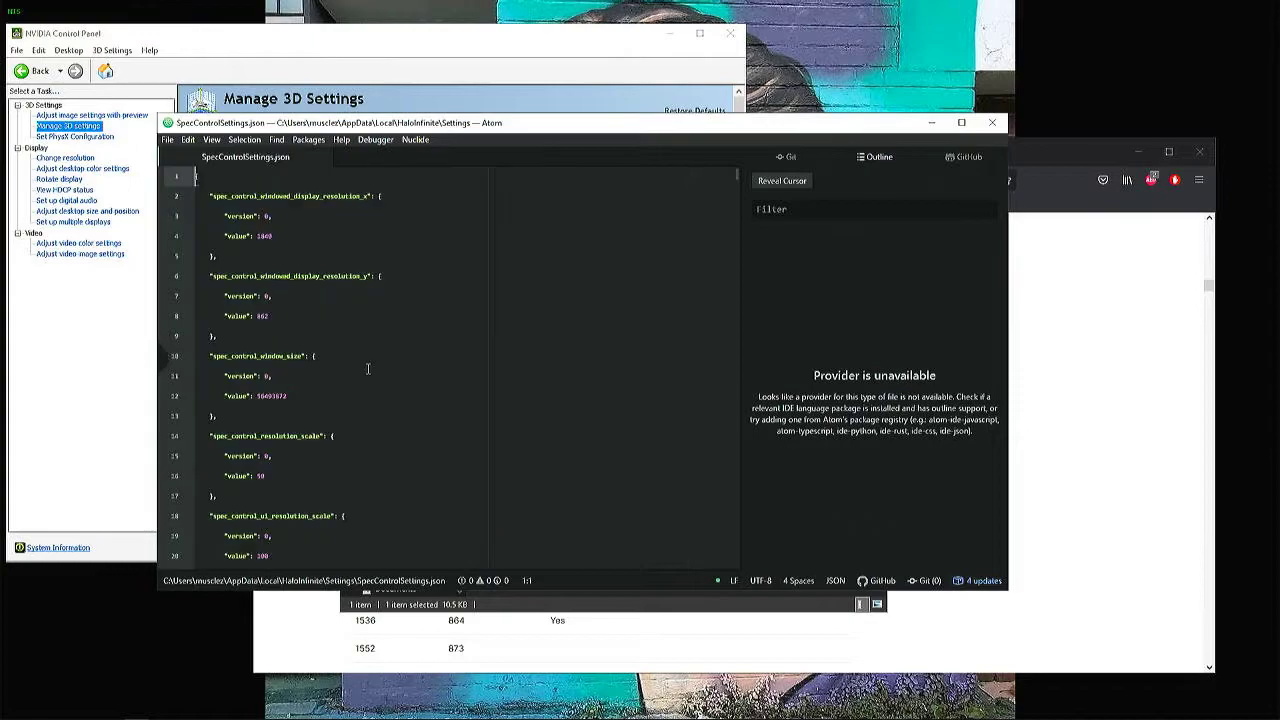
{"action": "left_click", "coordinate": [756, 375]}
{"action": "mouse_move", "coordinate": [740, 370]}
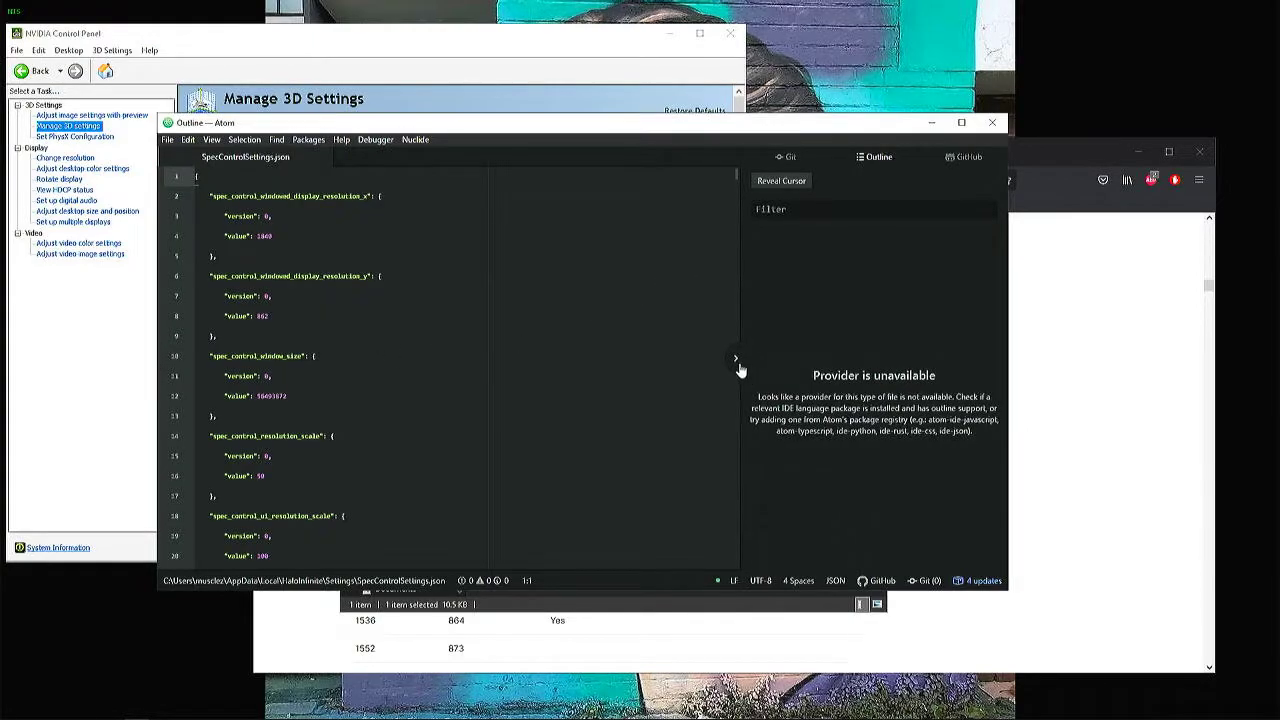
{"action": "scroll", "coordinate": [342, 364], "scroll_direction": "down", "scroll_amount": 2}
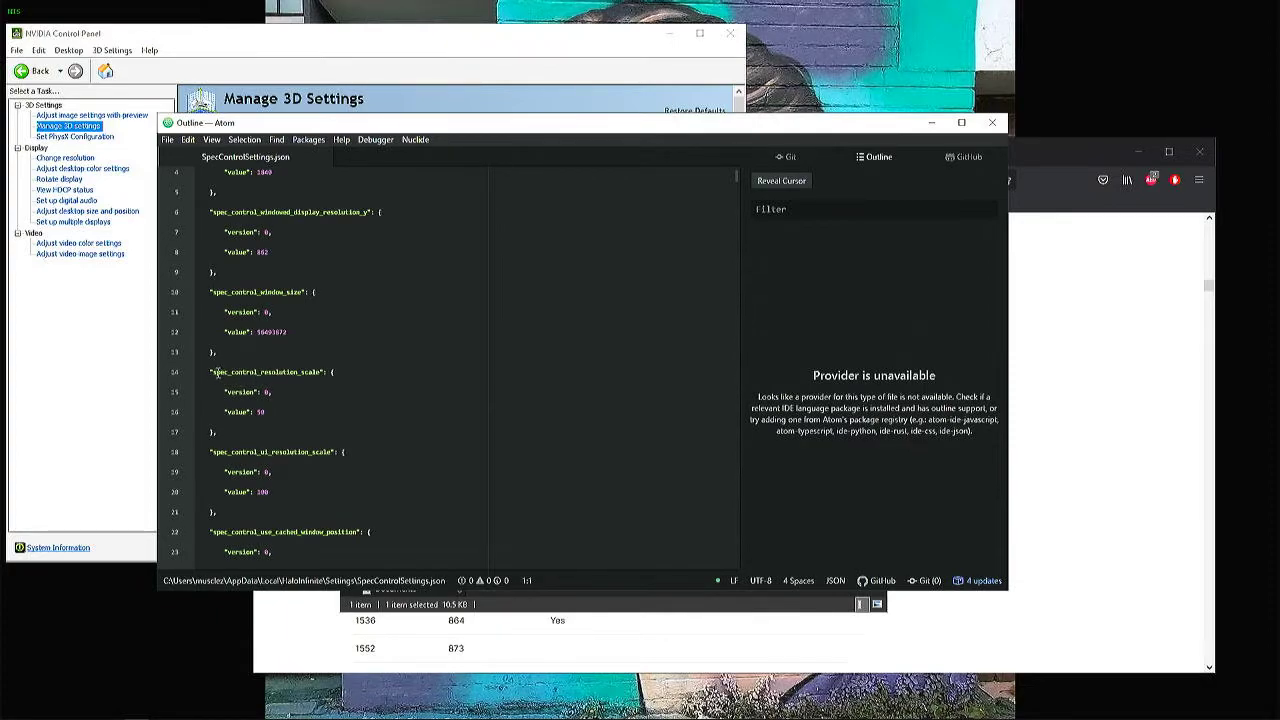
{"action": "left_click_drag", "start_coordinate": [264, 412], "coordinate": [224, 412]}
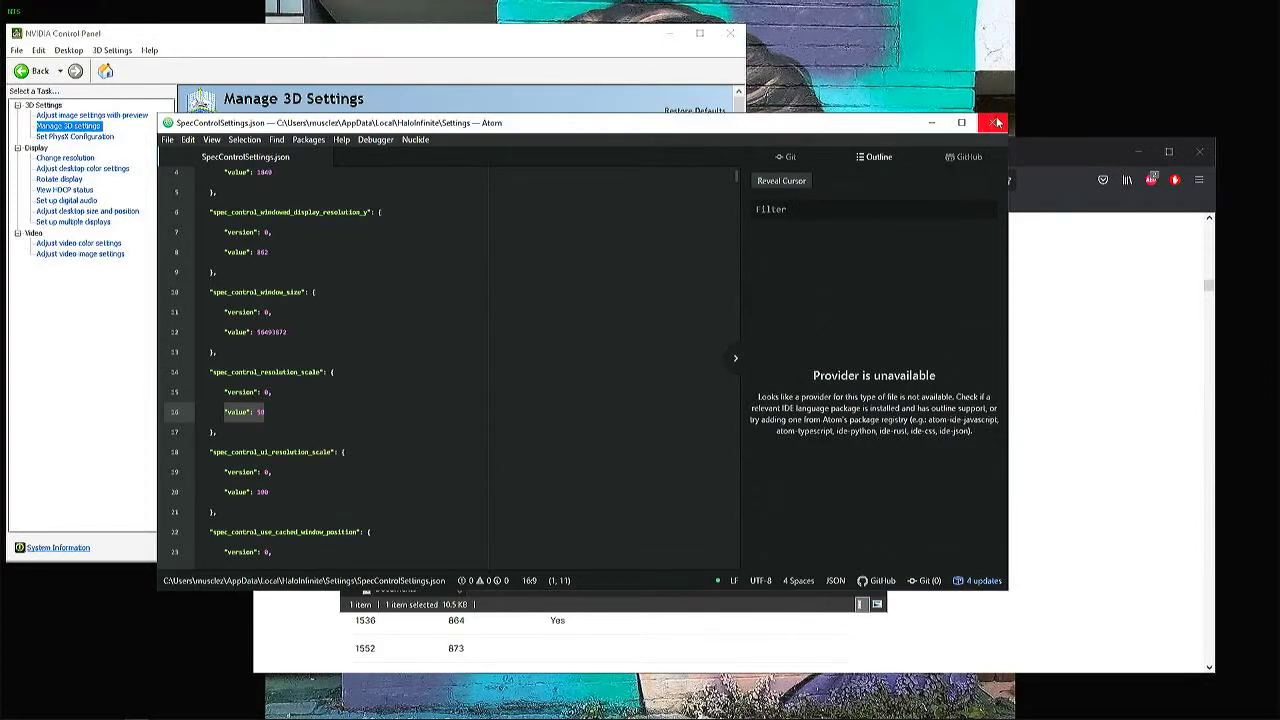
Close the Atom editor and minimize the HaloInfinite Settings folder window
{"action": "left_click", "coordinate": [997, 122]}
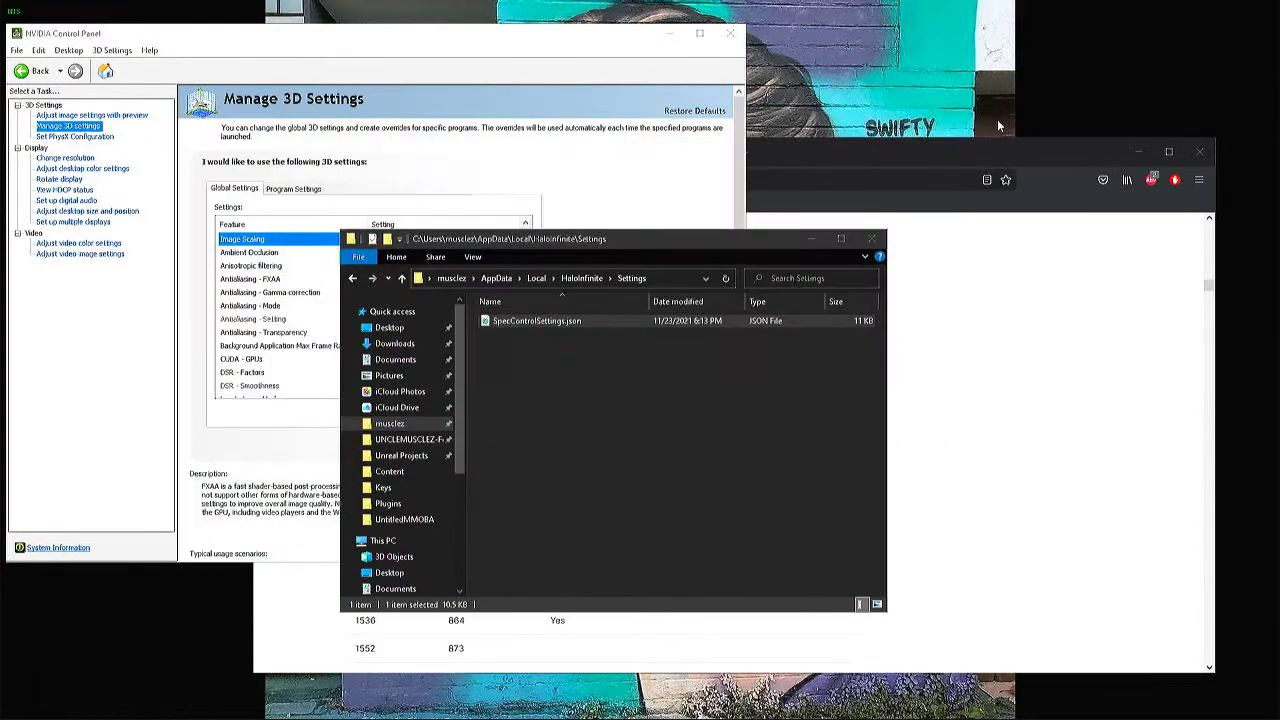
{"action": "left_click", "coordinate": [806, 237]}
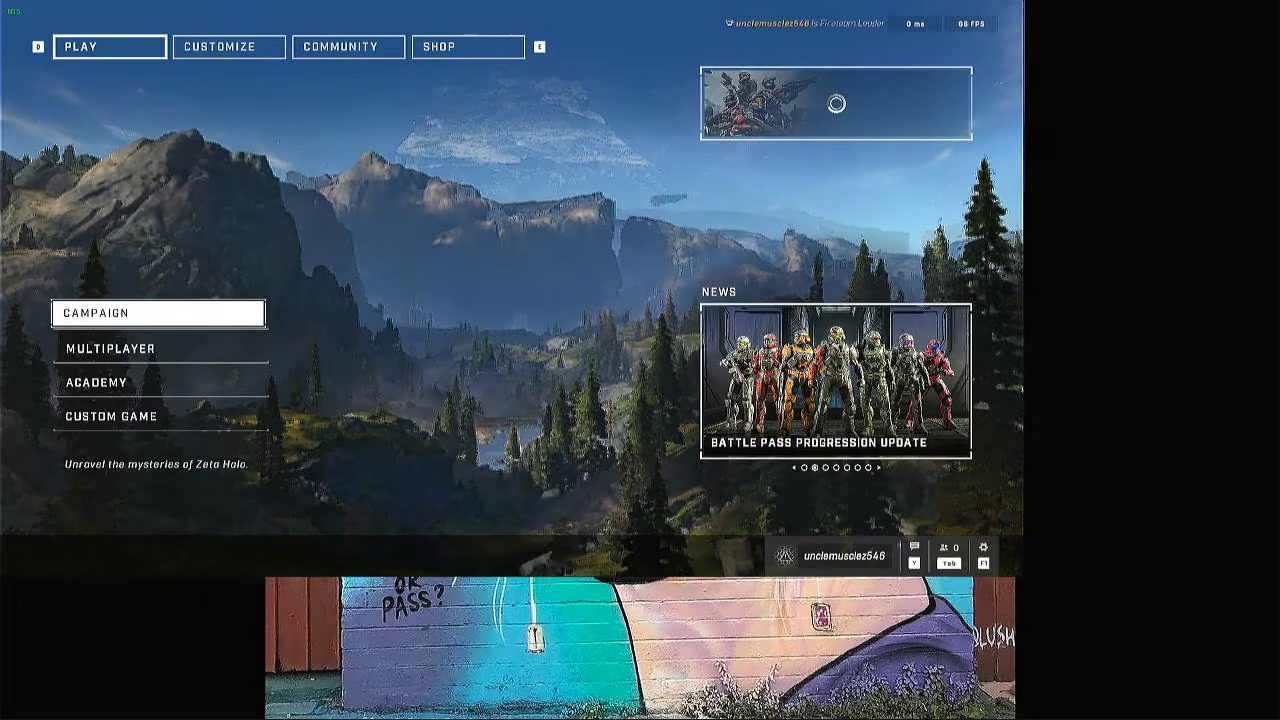
Set HaloInfinite.exe to High priority in Task Manager's Details list, then close Task Manager
{"action": "key", "text": "ctrl+shift+Escape"}
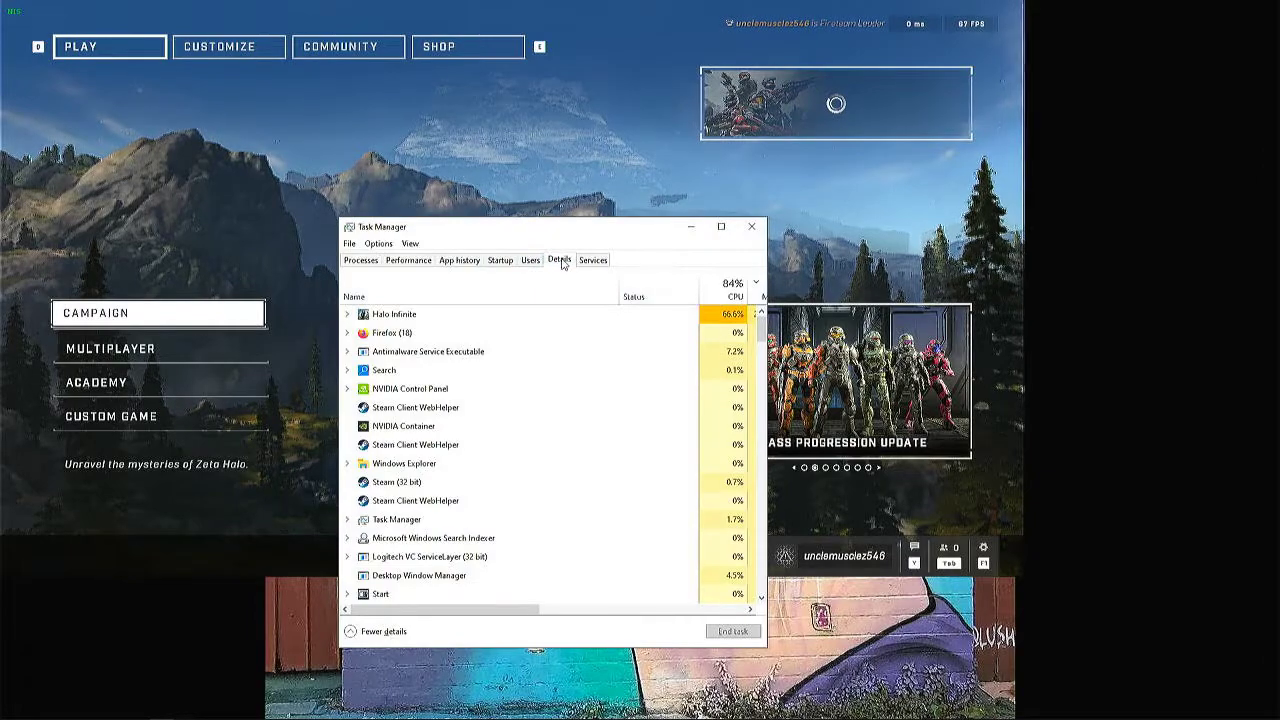
{"action": "left_click", "coordinate": [559, 260]}
{"action": "right_click", "coordinate": [410, 298]}
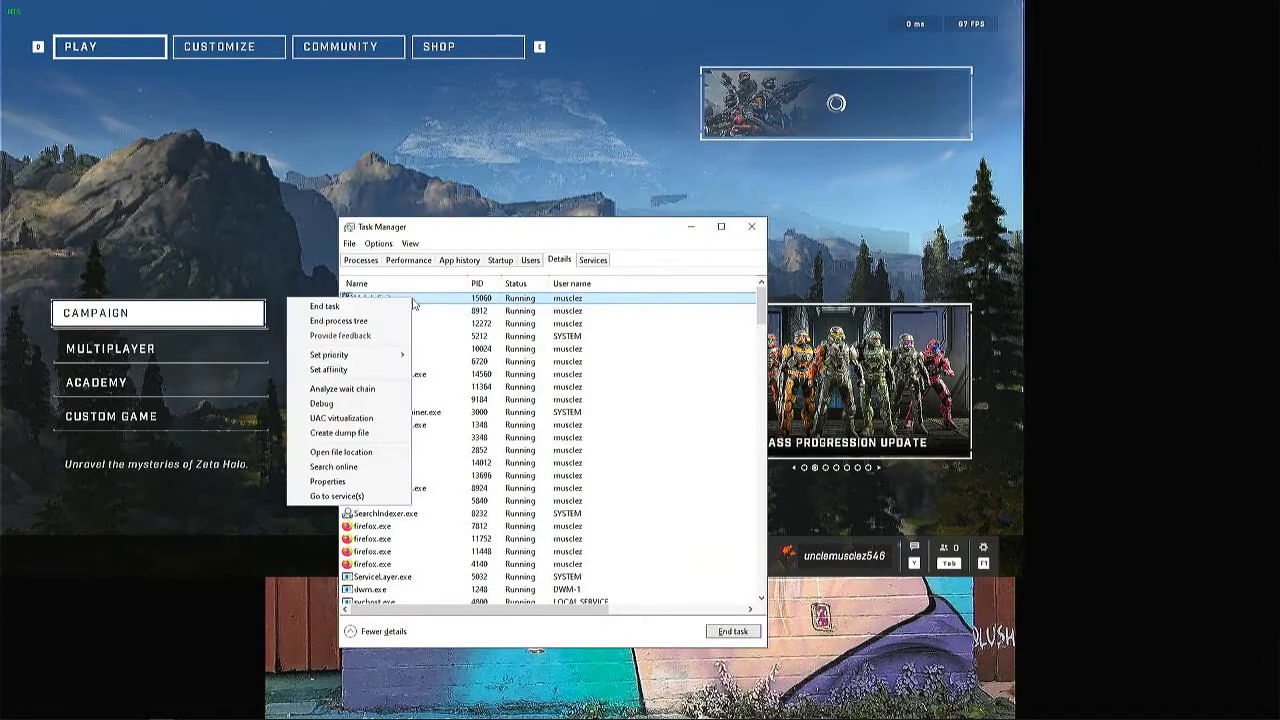
{"action": "mouse_move", "coordinate": [390, 362]}
{"action": "left_click", "coordinate": [440, 370]}
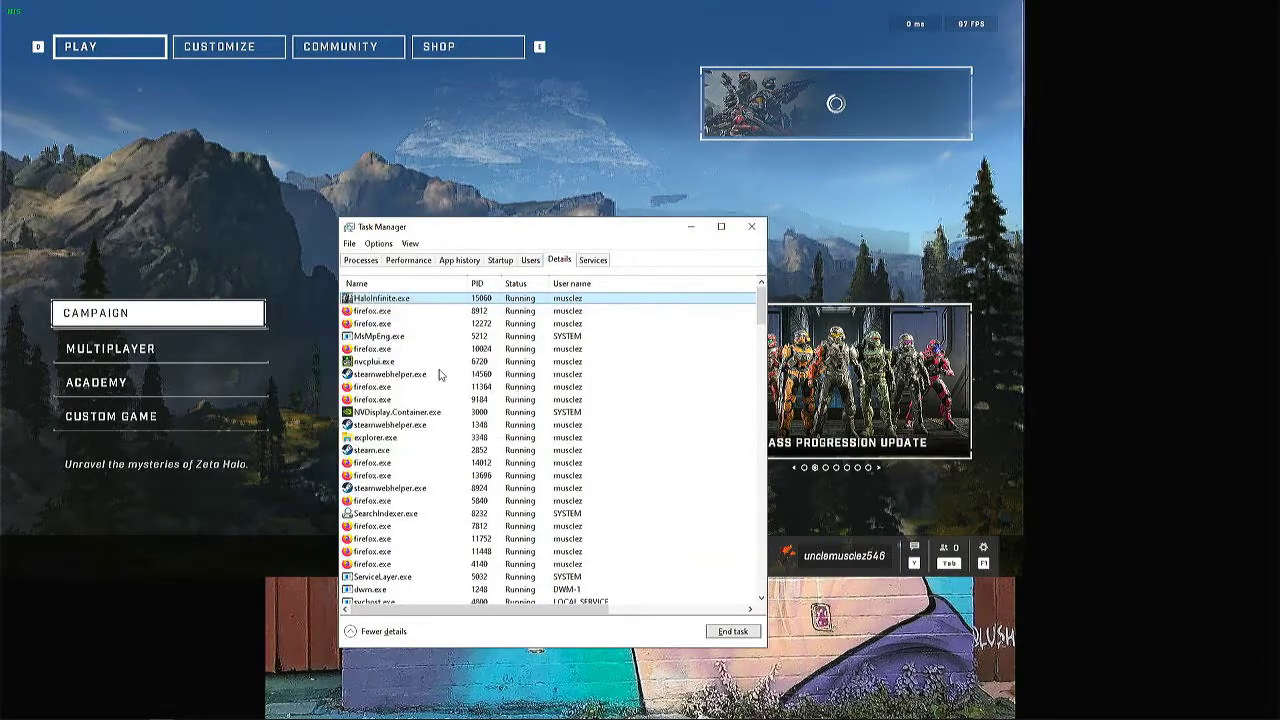
{"action": "left_click", "coordinate": [629, 389]}
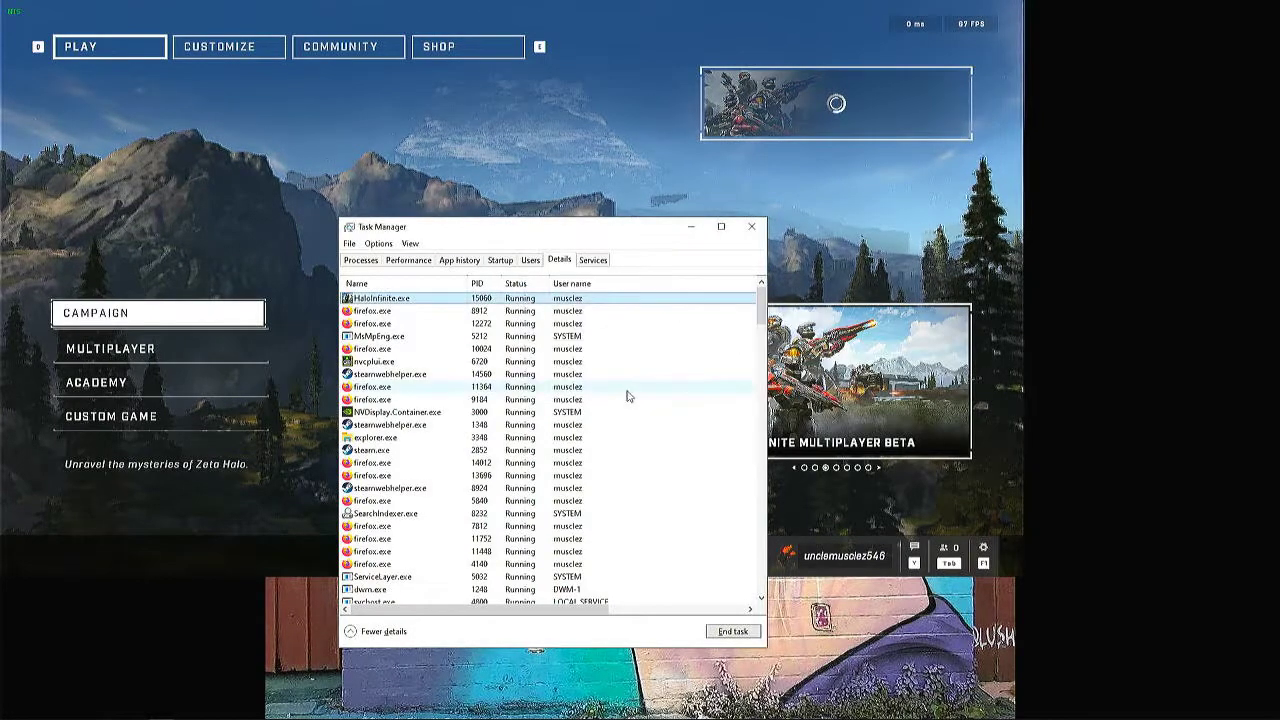
{"action": "left_click", "coordinate": [755, 230]}
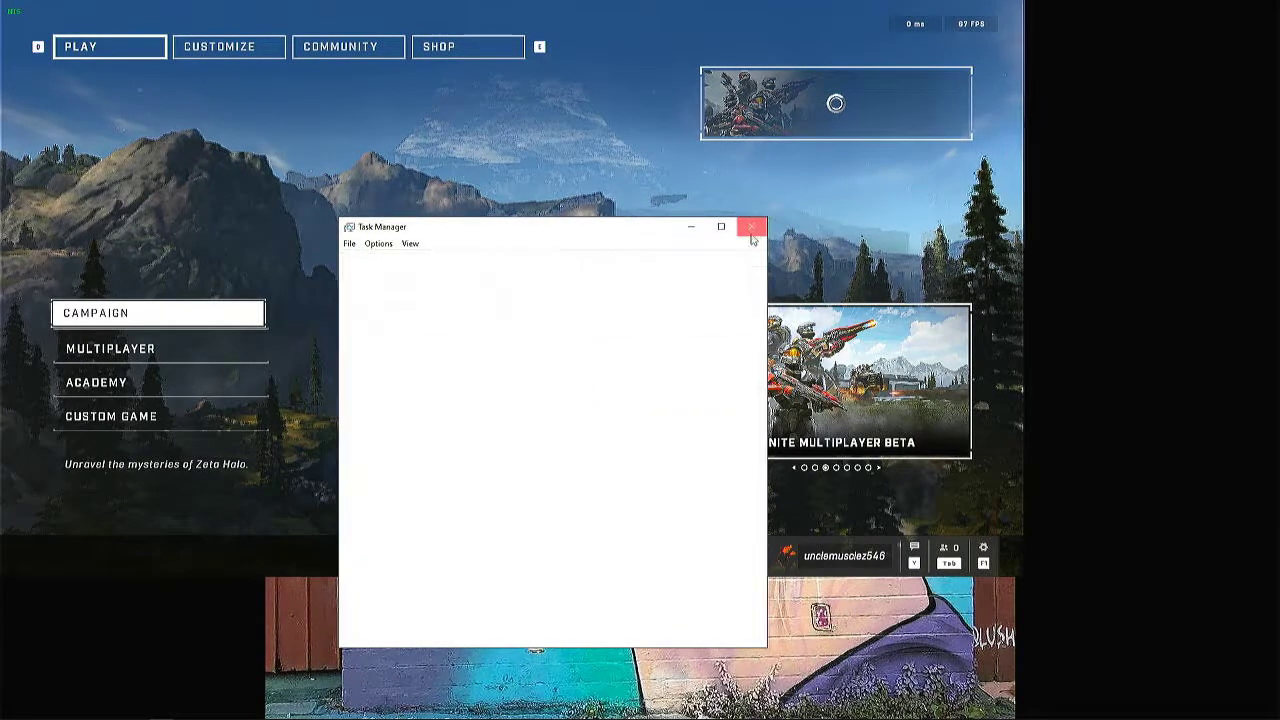
Open Display settings from the desktop's right-click menu
{"action": "right_click", "coordinate": [453, 615]}
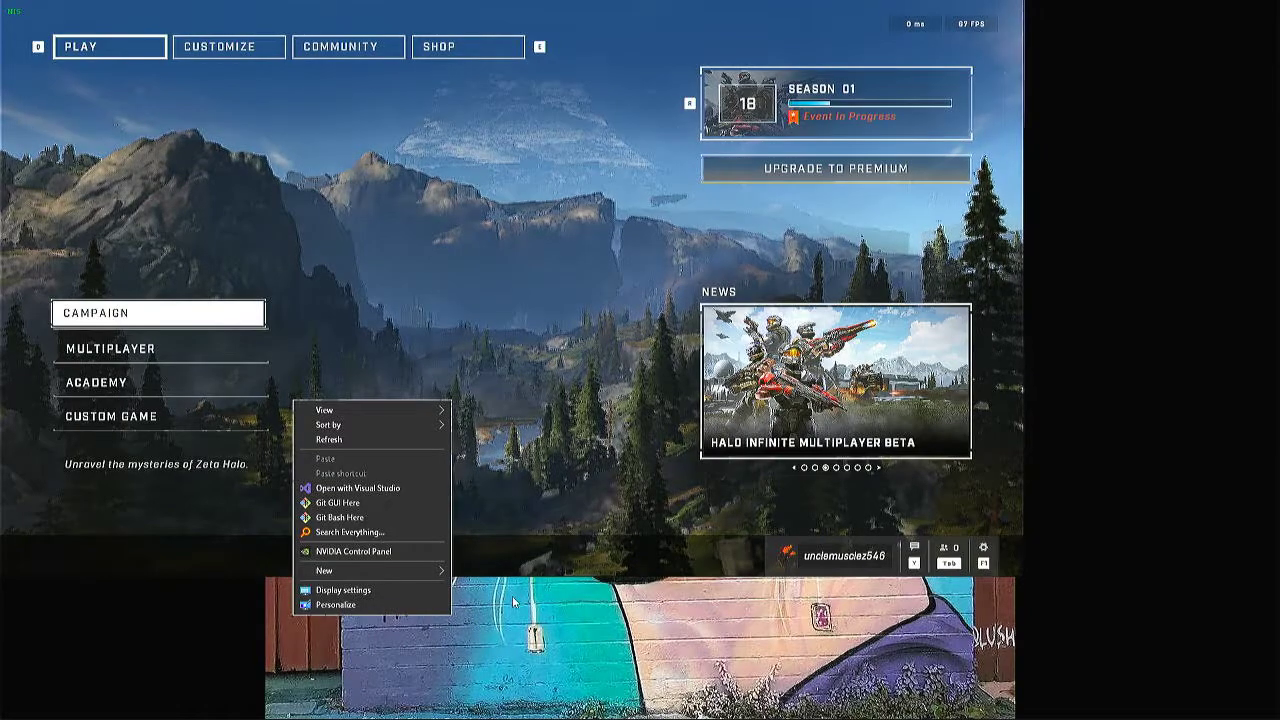
{"action": "left_click", "coordinate": [386, 592]}
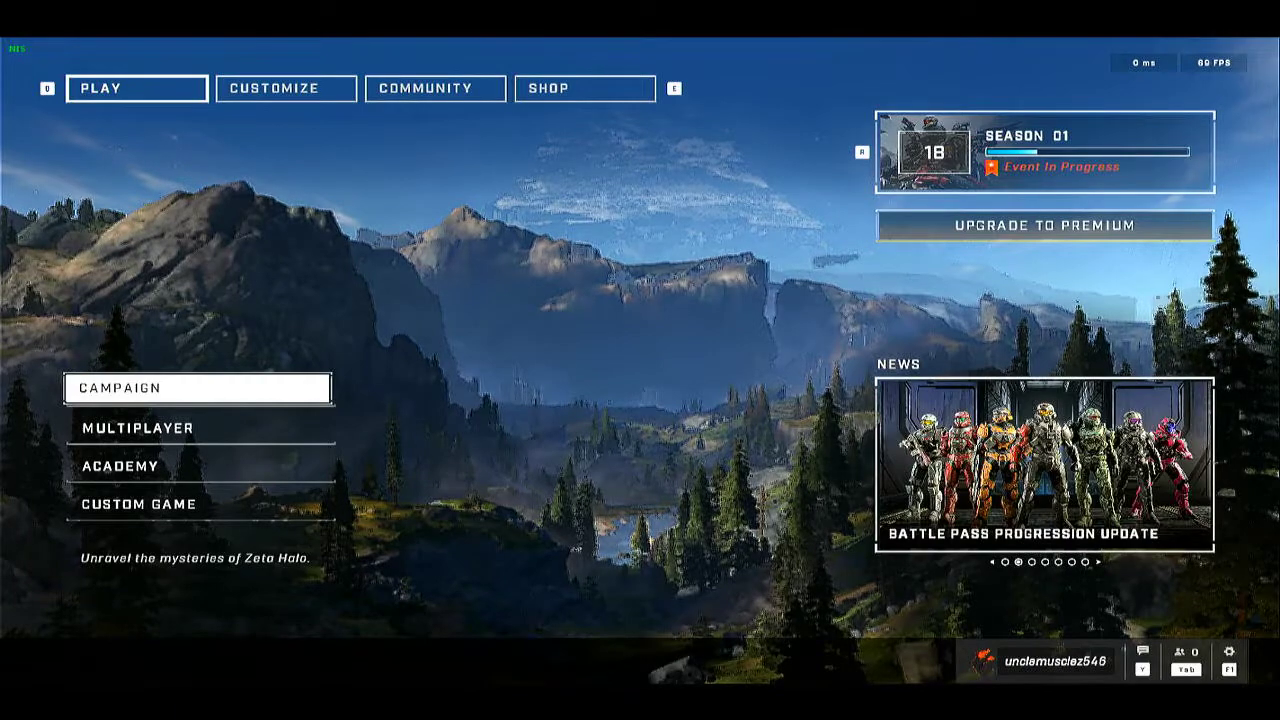
{"action": "key", "text": "alt+Tab"}
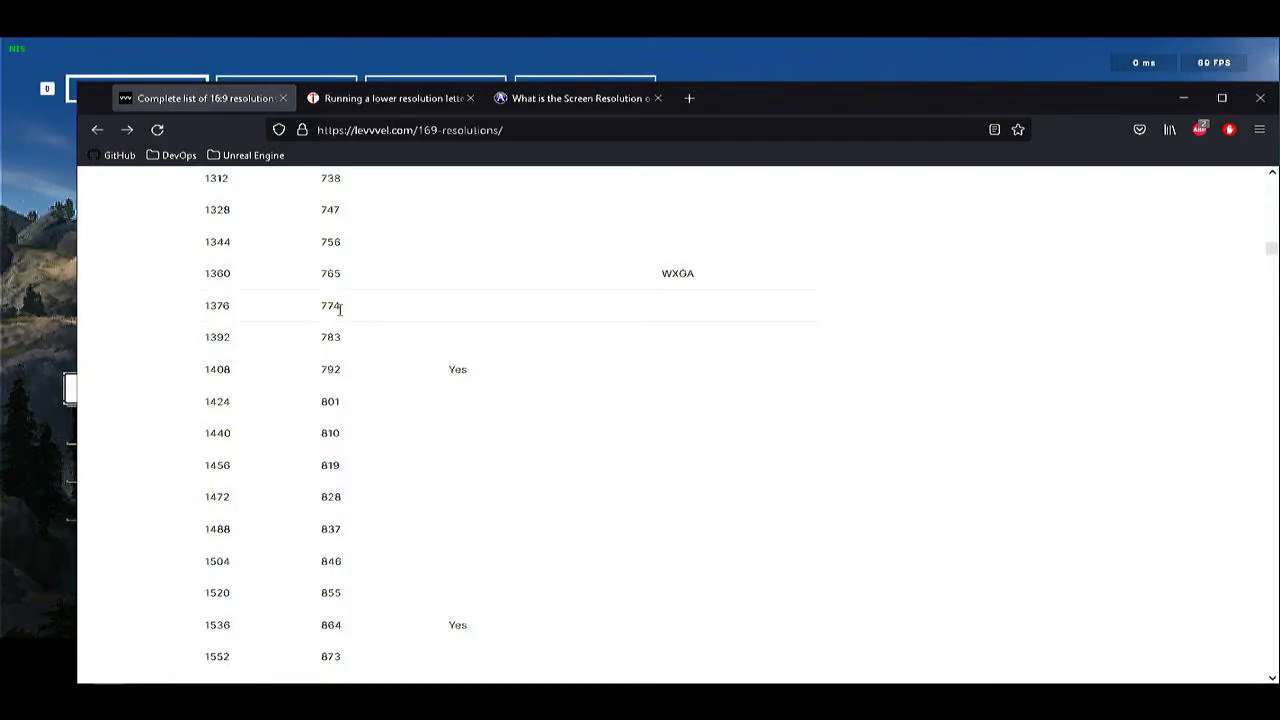
{"action": "left_click", "coordinate": [1184, 98]}
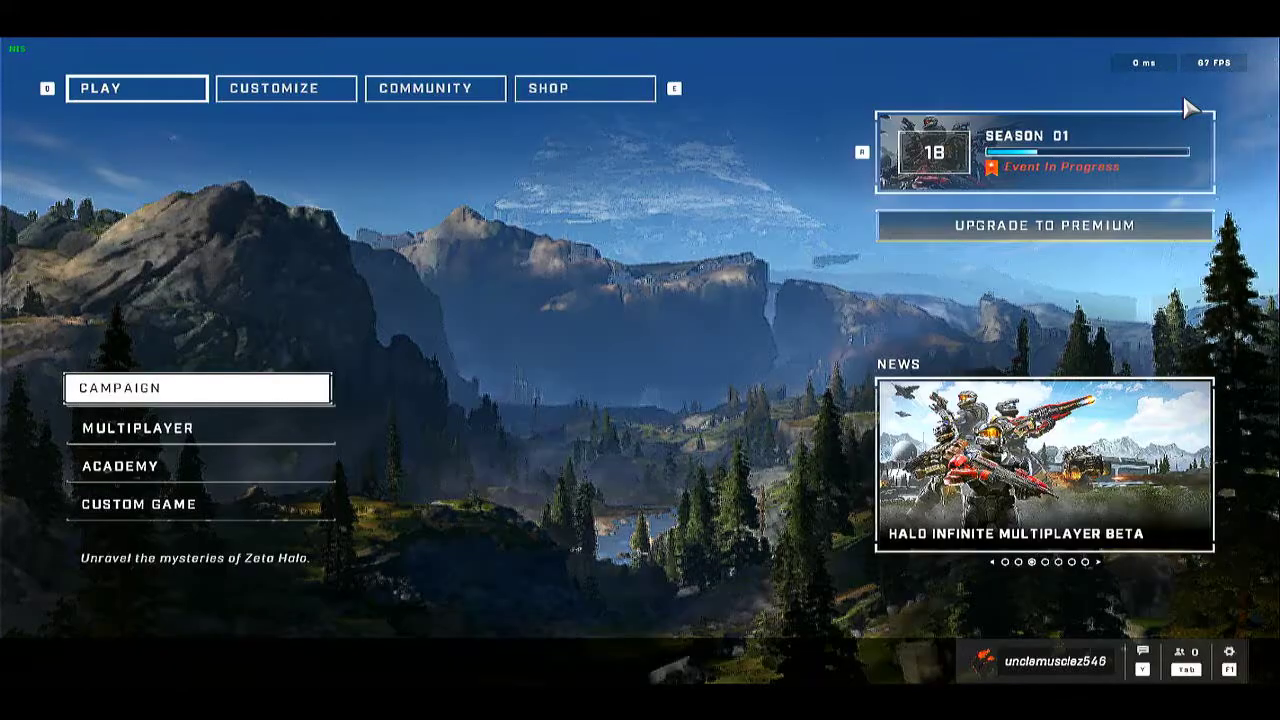
Open the Multiplayer playlists from Halo Infinite's main menu
{"action": "left_click", "coordinate": [180, 430]}
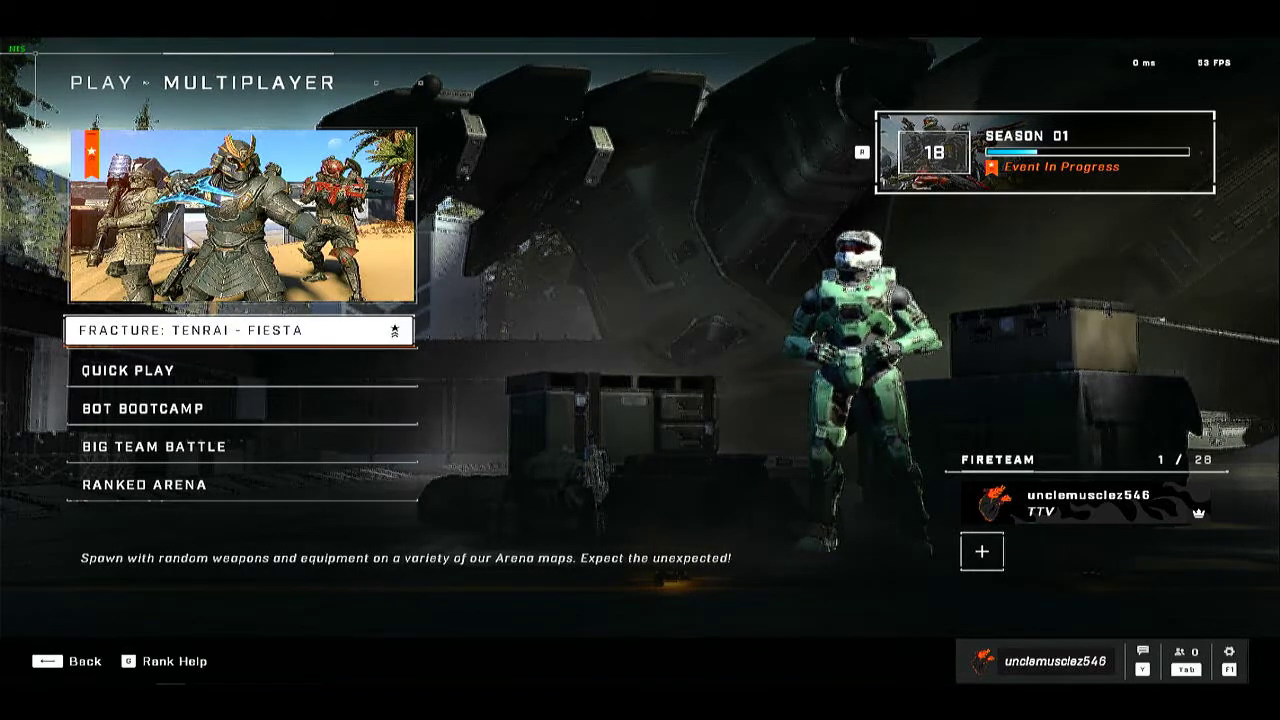
Open Halo Infinite's Settings from the gear menu and go to the Video tab
{"action": "left_click", "coordinate": [1228, 666]}
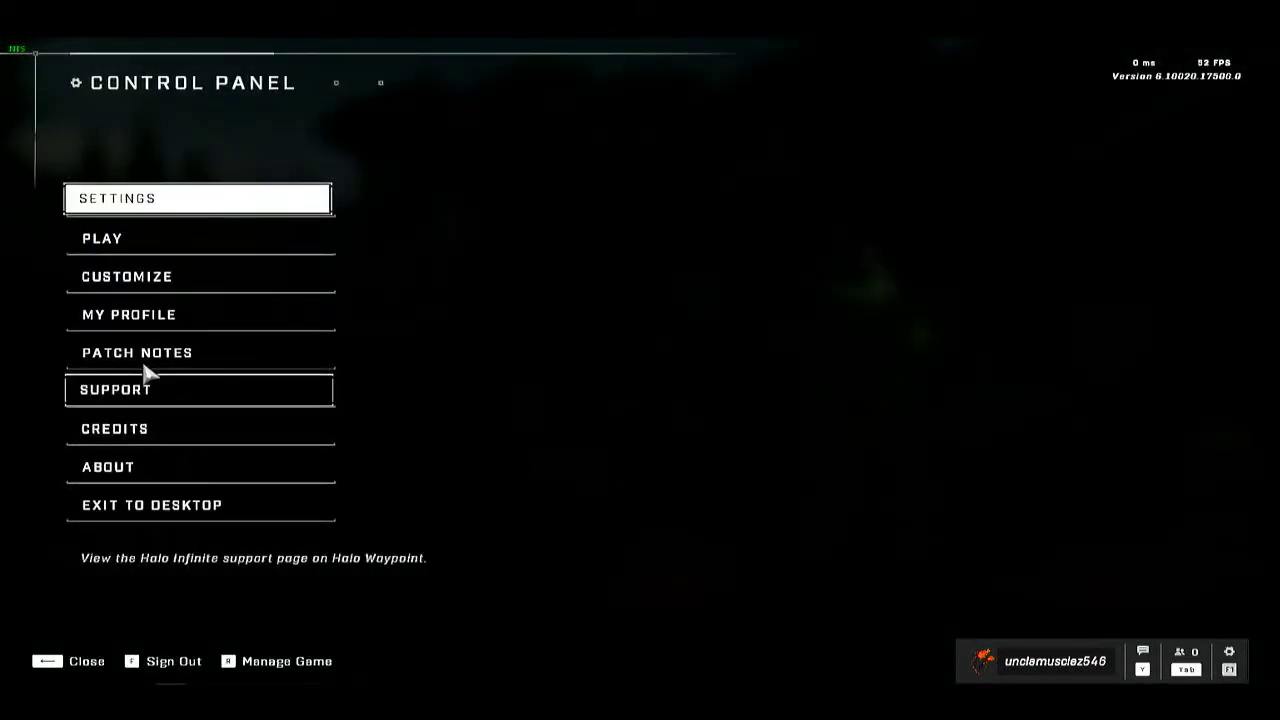
{"action": "left_click", "coordinate": [161, 197]}
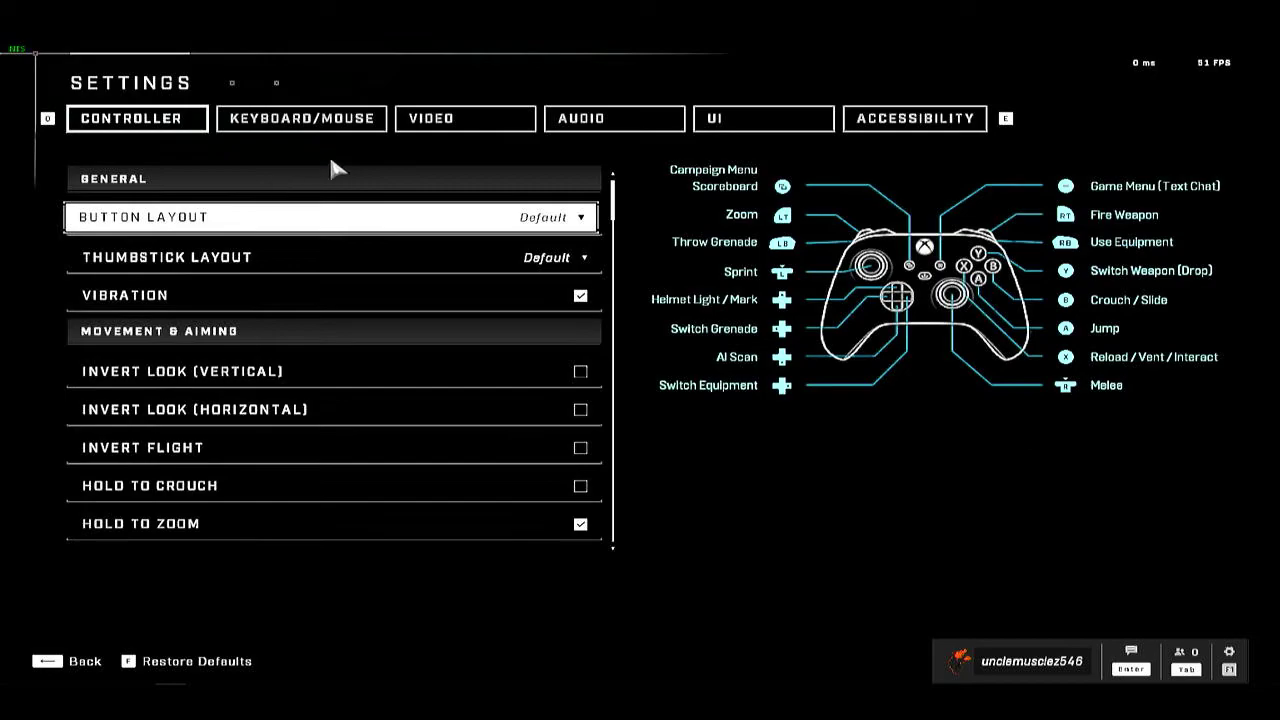
{"action": "left_click", "coordinate": [506, 125]}
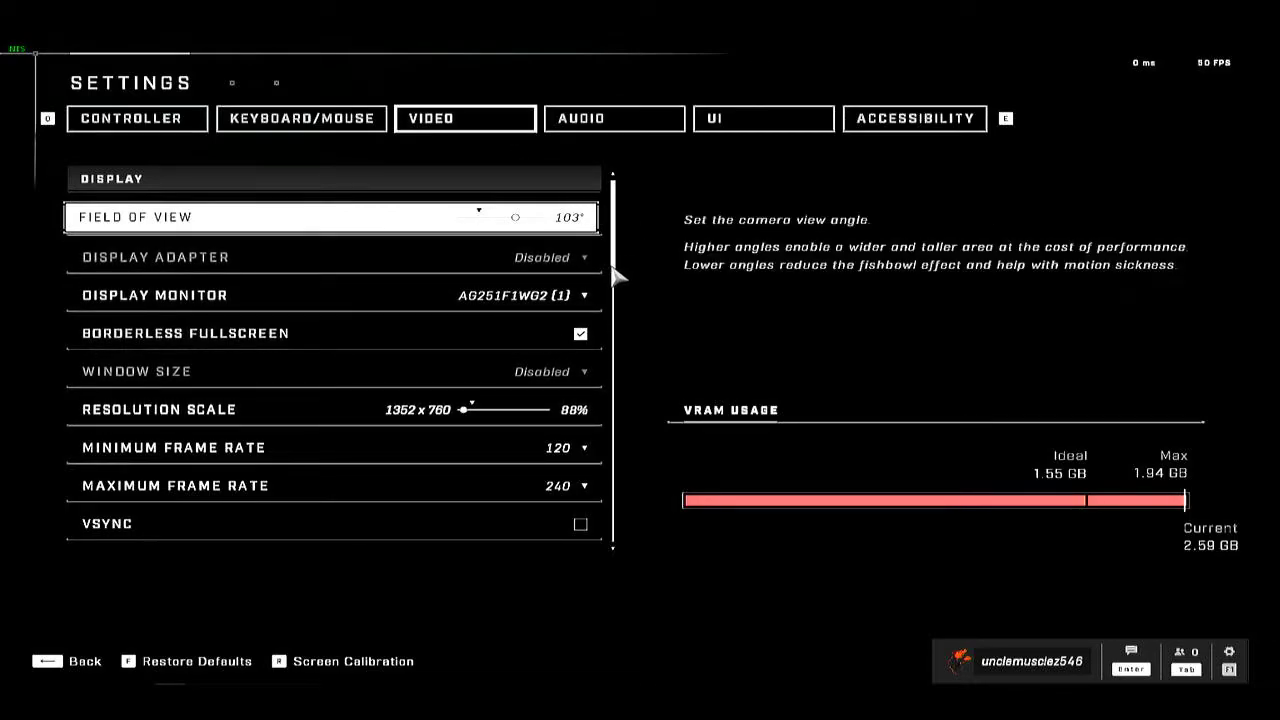
Scroll Halo Infinite's video settings down to Sharpening, checking the graphics options are on Low
{"action": "scroll", "coordinate": [617, 285], "scroll_direction": "down", "scroll_amount": 3}
{"action": "scroll", "coordinate": [617, 299], "scroll_direction": "down", "scroll_amount": 5}
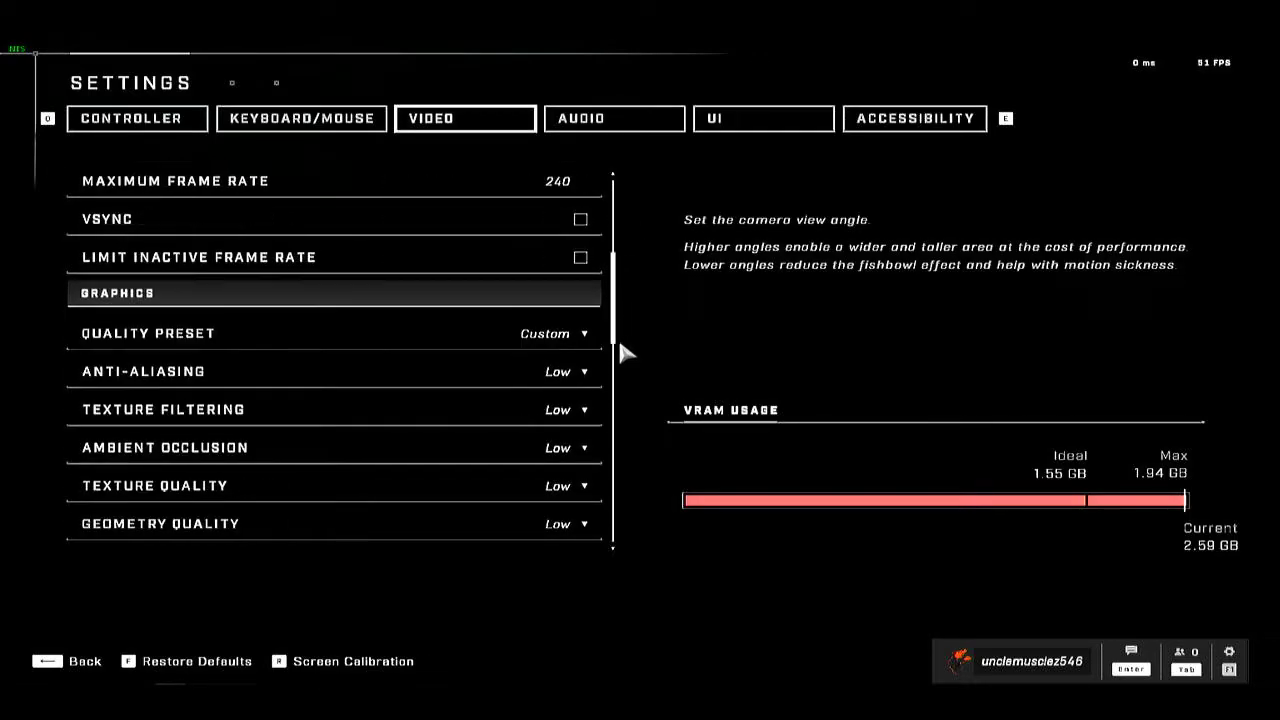
{"action": "left_click_drag", "start_coordinate": [620, 345], "coordinate": [620, 495]}
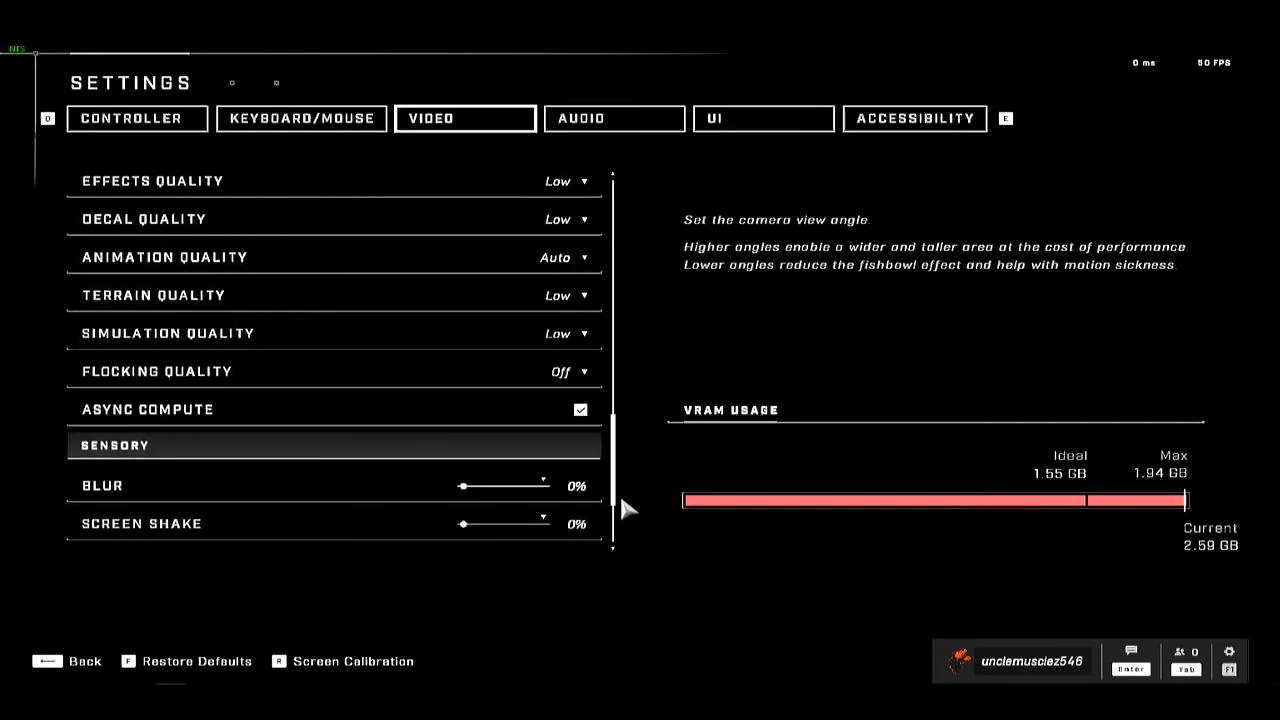
{"action": "scroll", "coordinate": [620, 500], "scroll_direction": "down", "scroll_amount": 1}
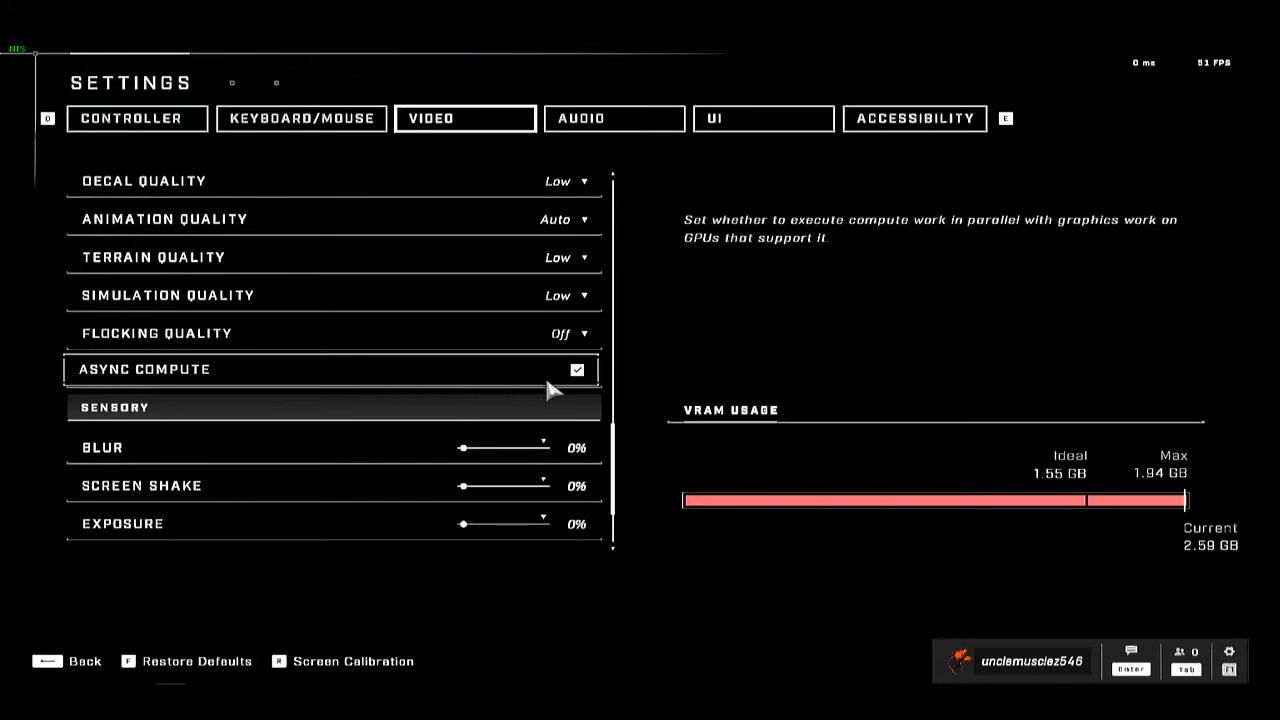
{"action": "scroll", "coordinate": [615, 505], "scroll_direction": "down", "scroll_amount": 2}
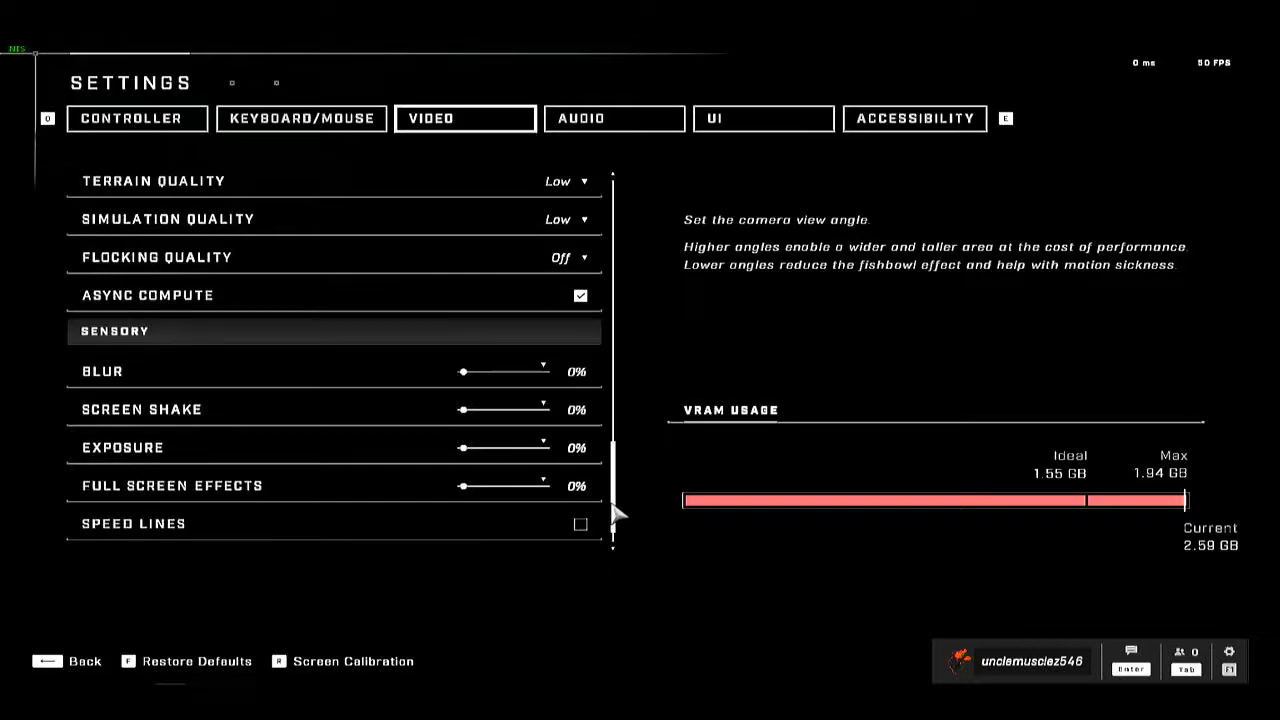
{"action": "scroll", "coordinate": [615, 525], "scroll_direction": "down", "scroll_amount": 1}
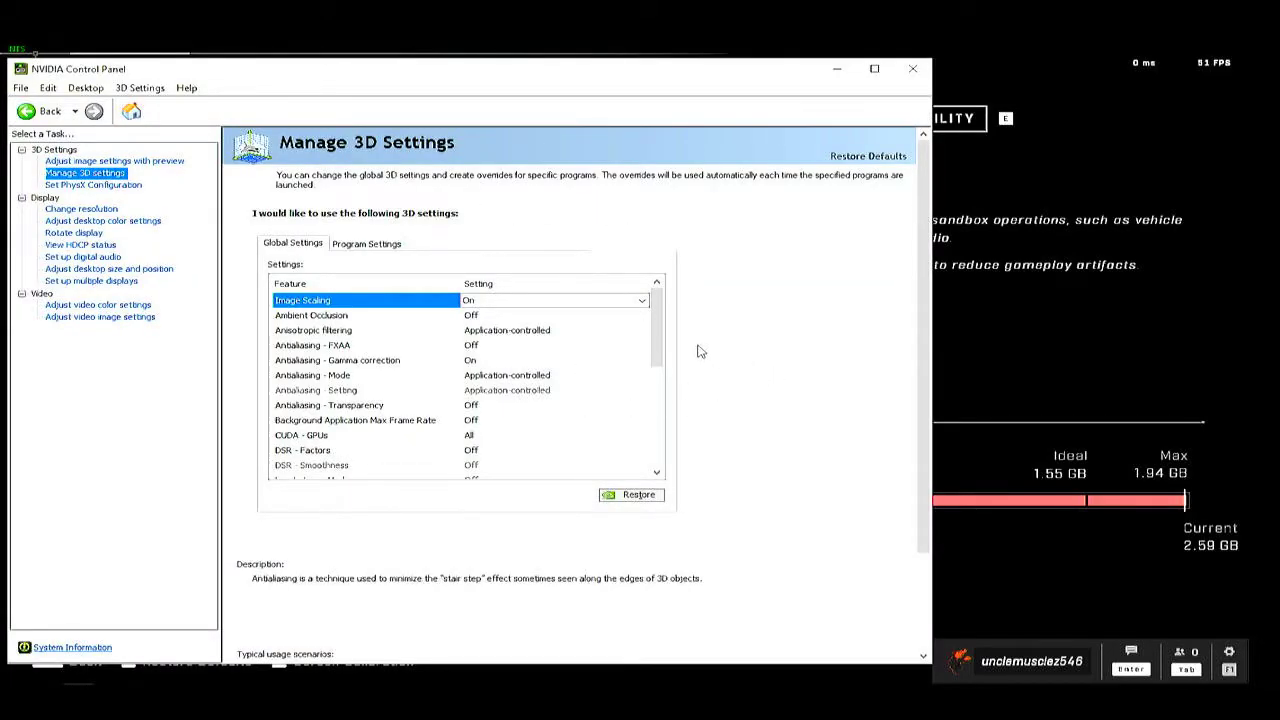
On Change resolution, pick custom 1440 × 810, keep it, and minimize NVIDIA Control Panel
{"action": "left_click", "coordinate": [80, 209]}
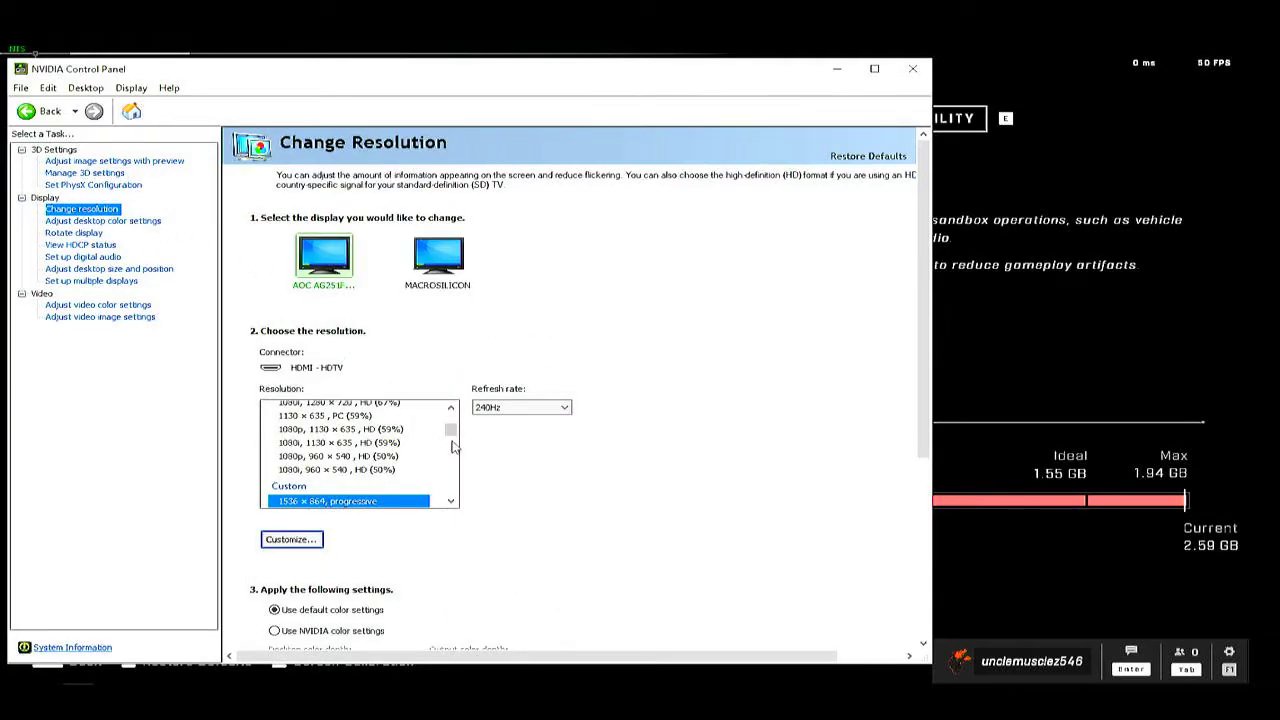
{"action": "left_click_drag", "start_coordinate": [450, 429], "coordinate": [451, 438]}
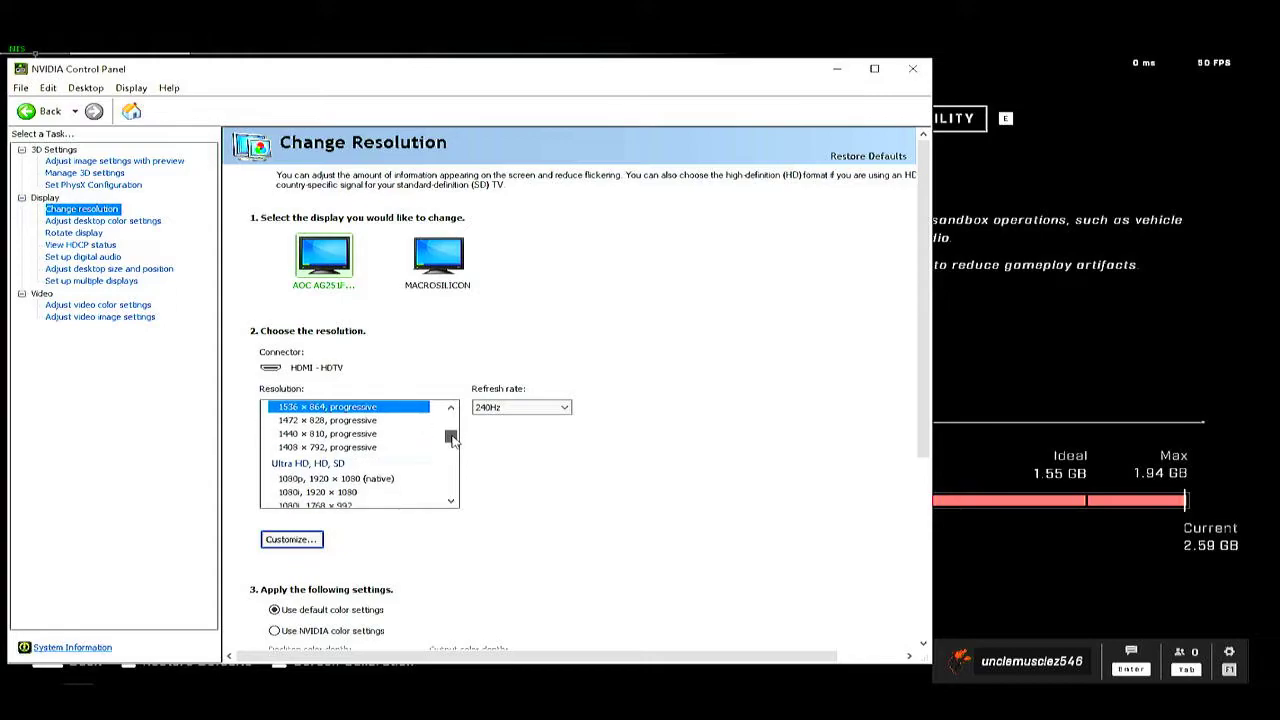
{"action": "left_click", "coordinate": [336, 436]}
{"action": "left_click", "coordinate": [338, 421]}
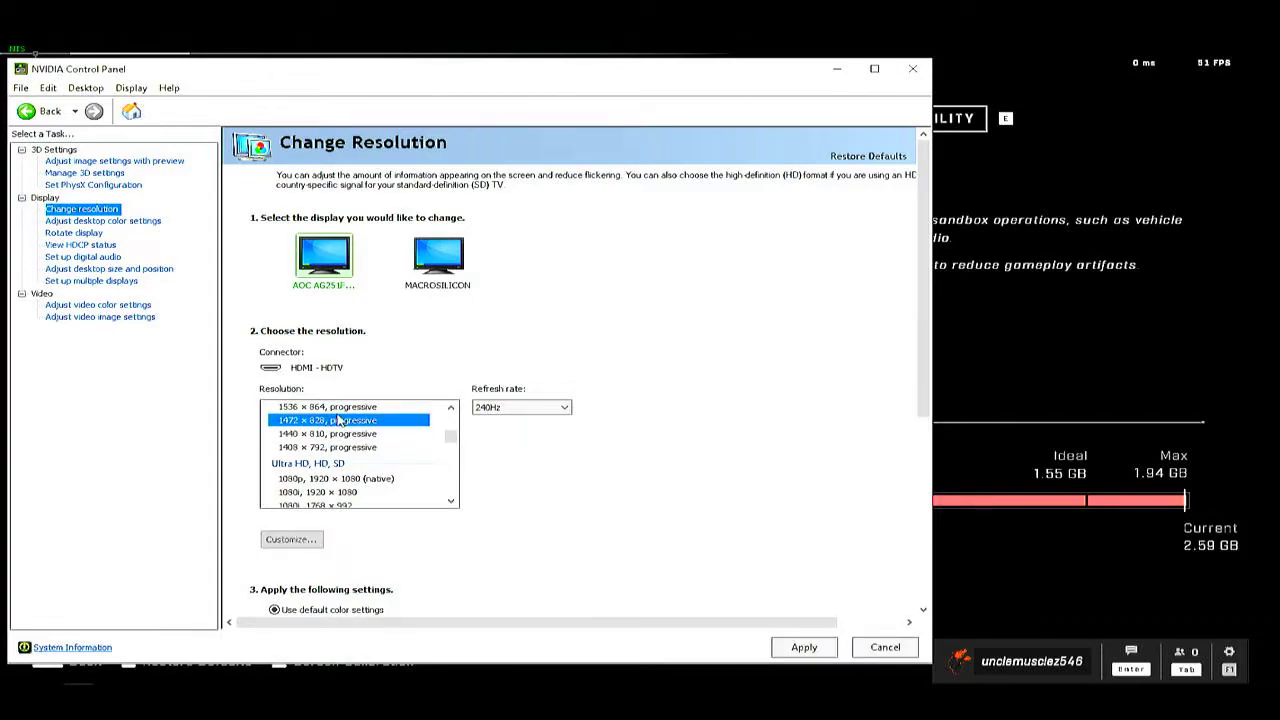
{"action": "left_click", "coordinate": [342, 408]}
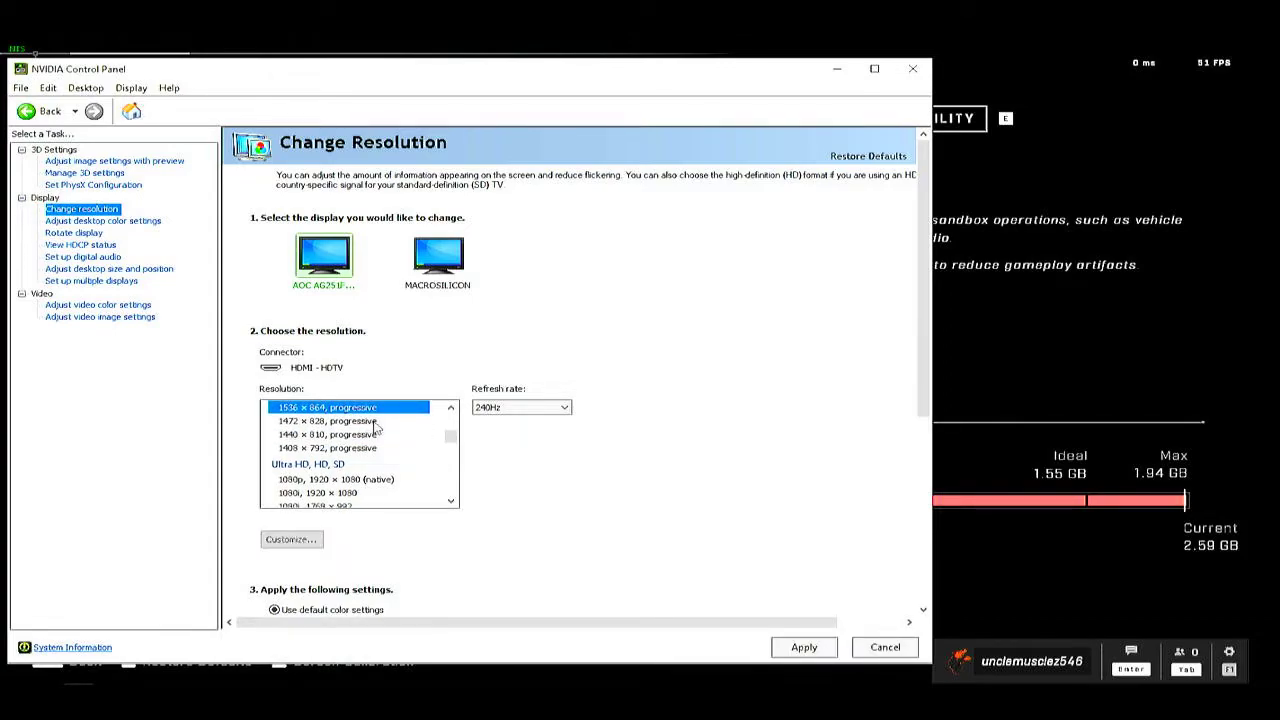
{"action": "scroll", "coordinate": [388, 429], "scroll_direction": "up", "scroll_amount": 1}
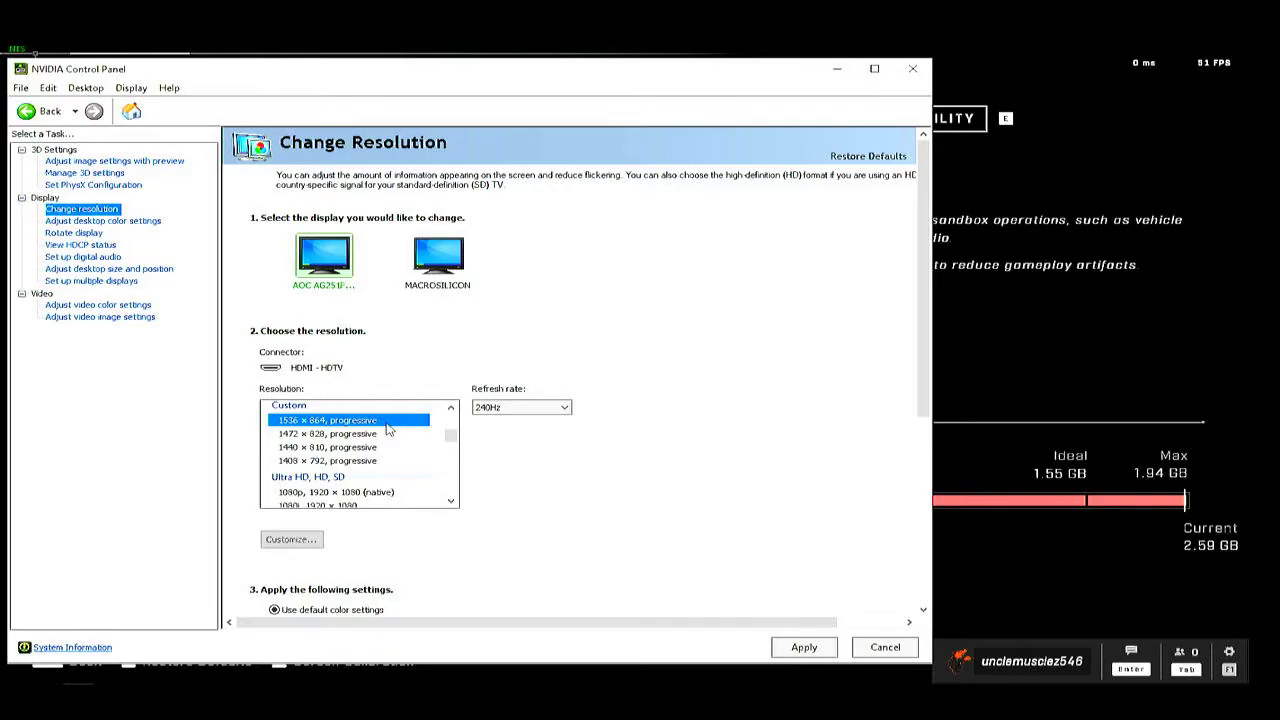
{"action": "left_click", "coordinate": [378, 438]}
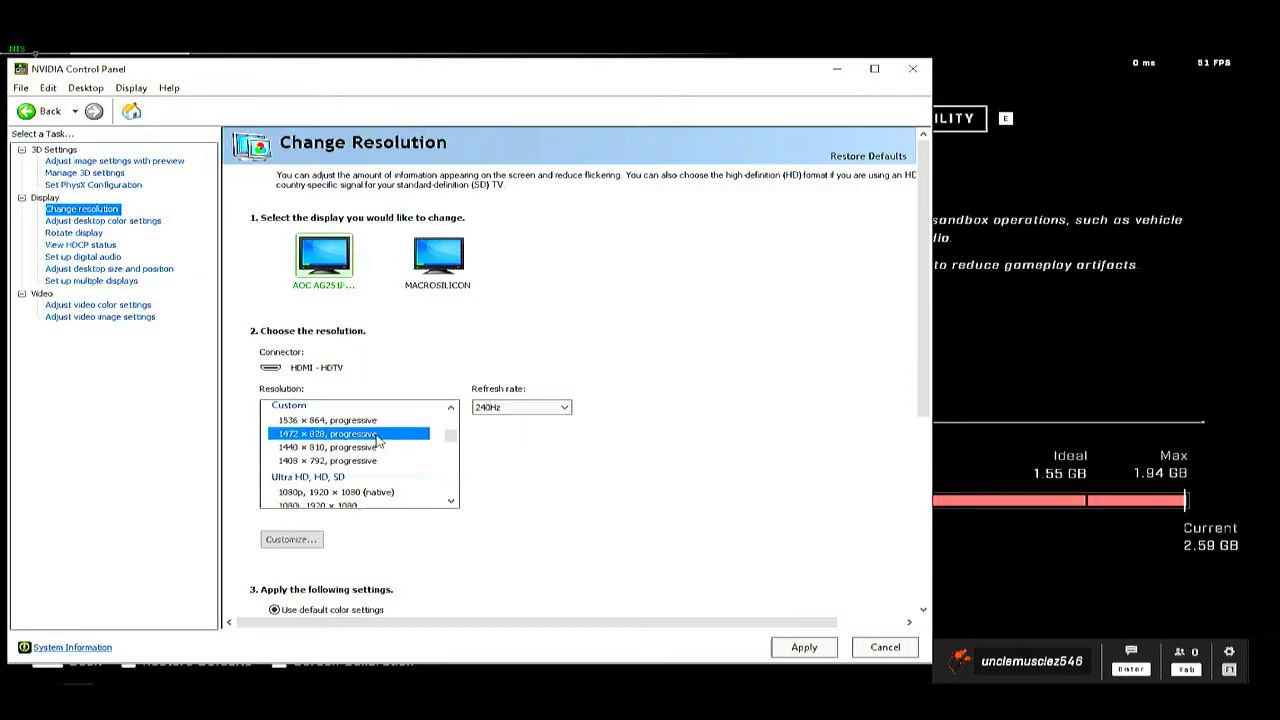
{"action": "left_click", "coordinate": [378, 452]}
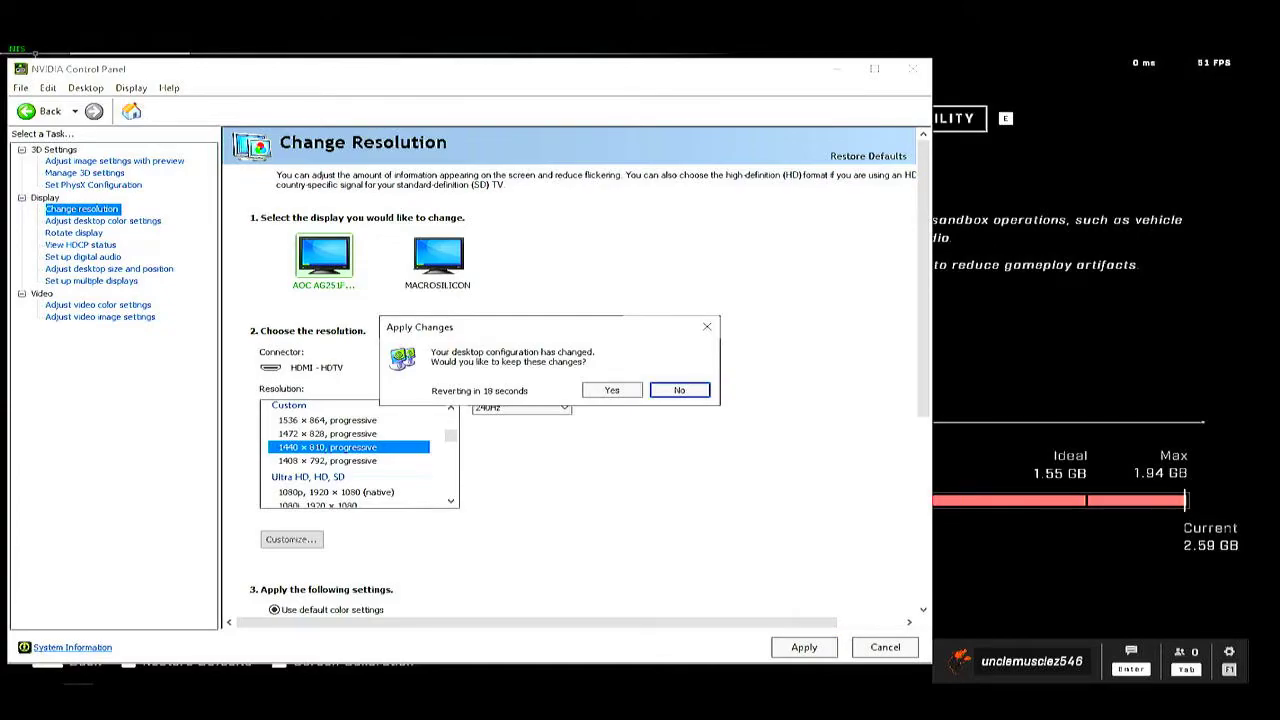
{"action": "left_click", "coordinate": [614, 390]}
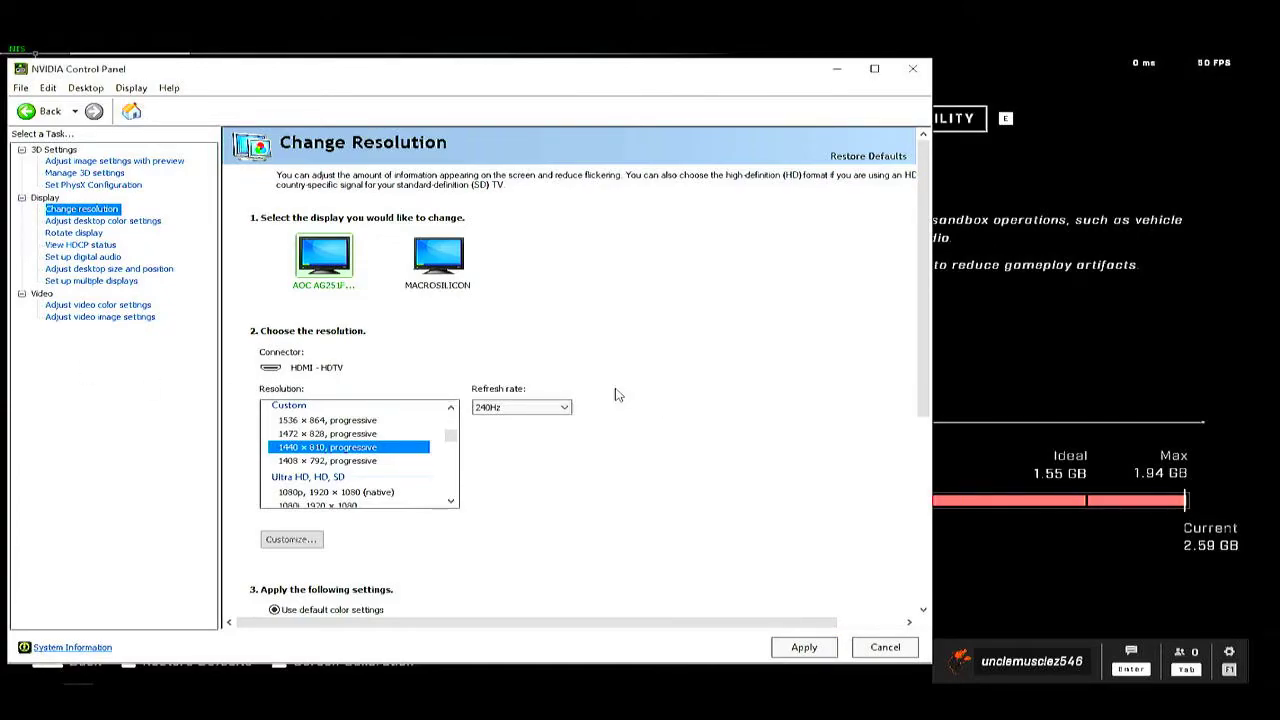
{"action": "left_click", "coordinate": [836, 69]}
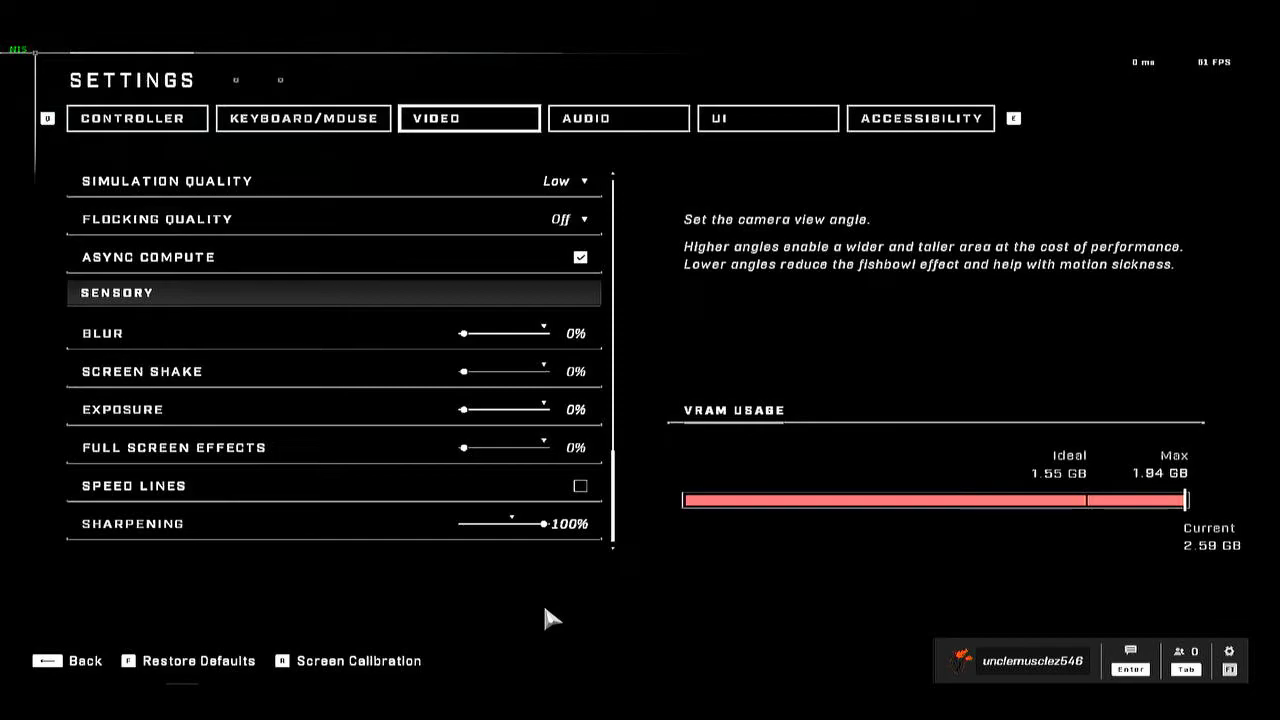
Back out of Halo Infinite's Video settings and menu to the Multiplayer playlists
{"action": "key", "text": "BackSpace"}
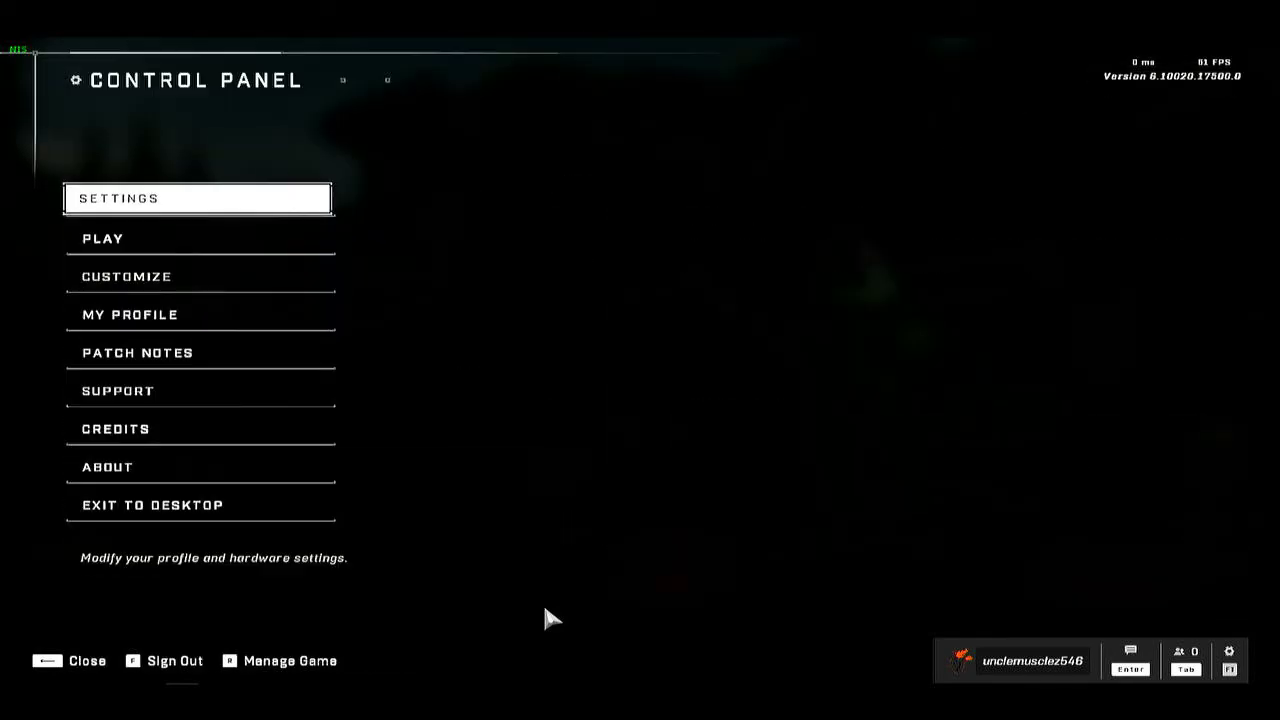
{"action": "key", "text": "BackSpace"}
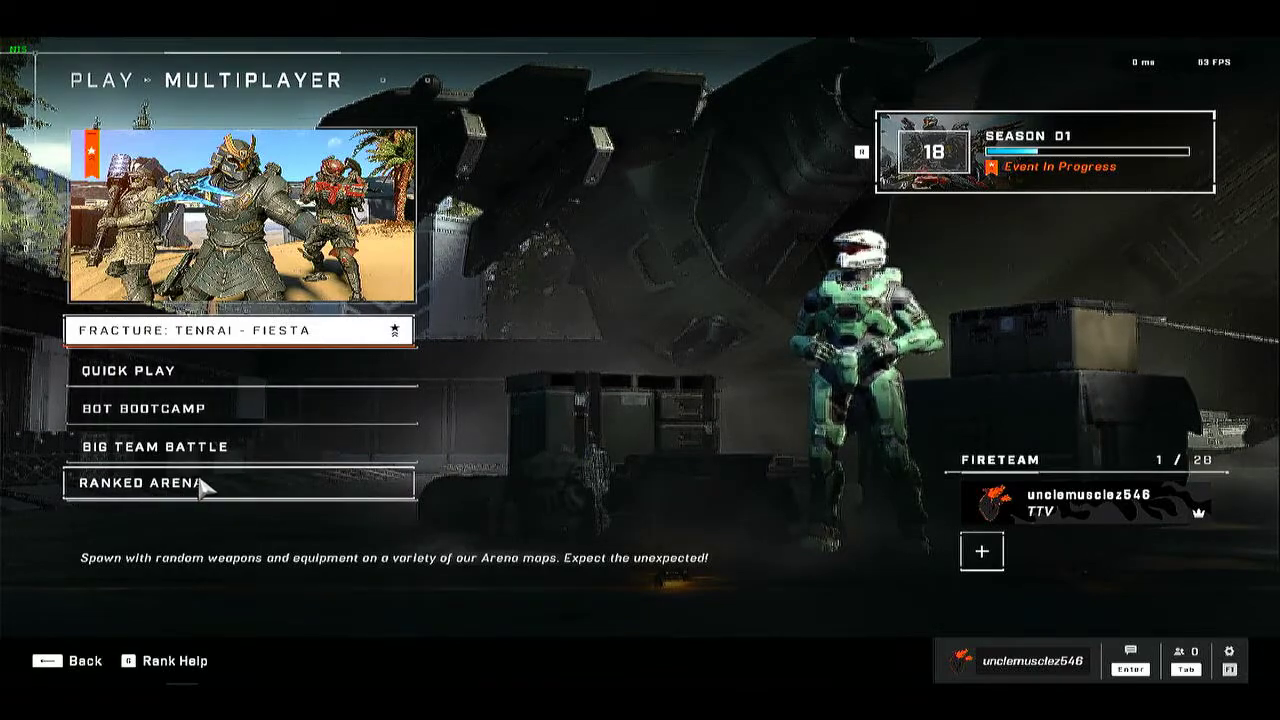
Open the Big Team Battle playlist page in Halo Infinite
{"action": "left_click", "coordinate": [226, 464]}
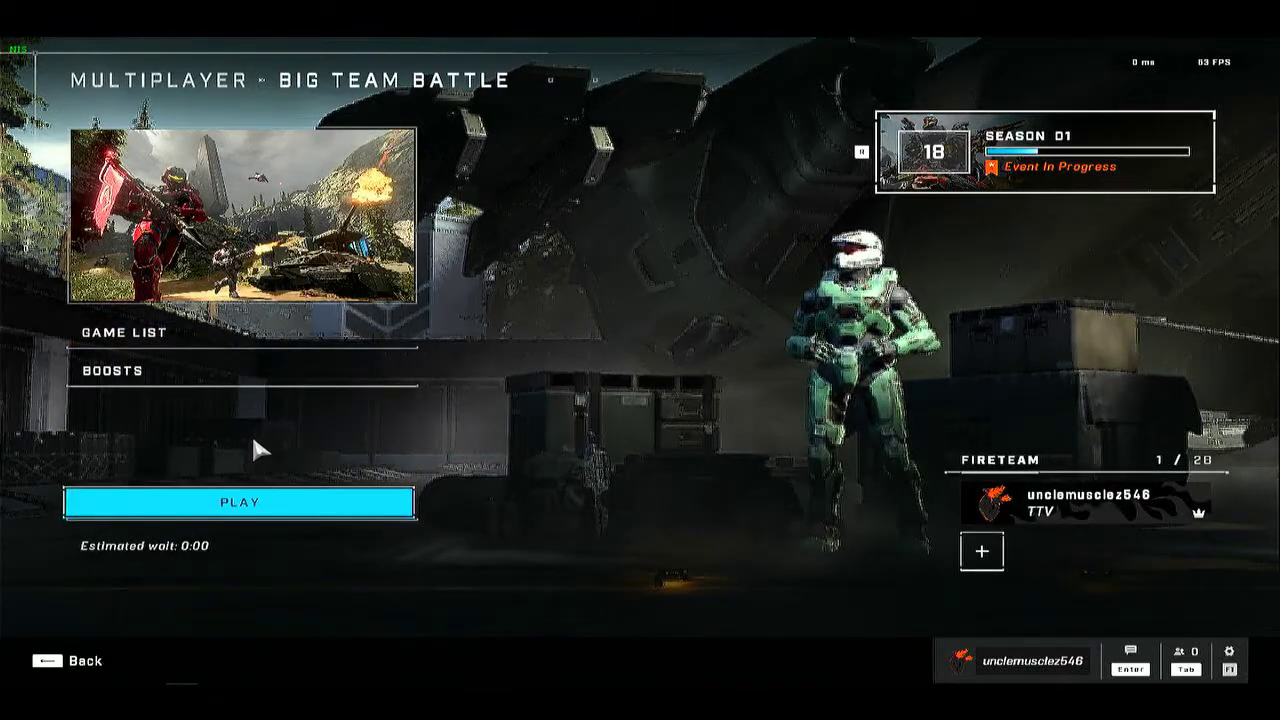